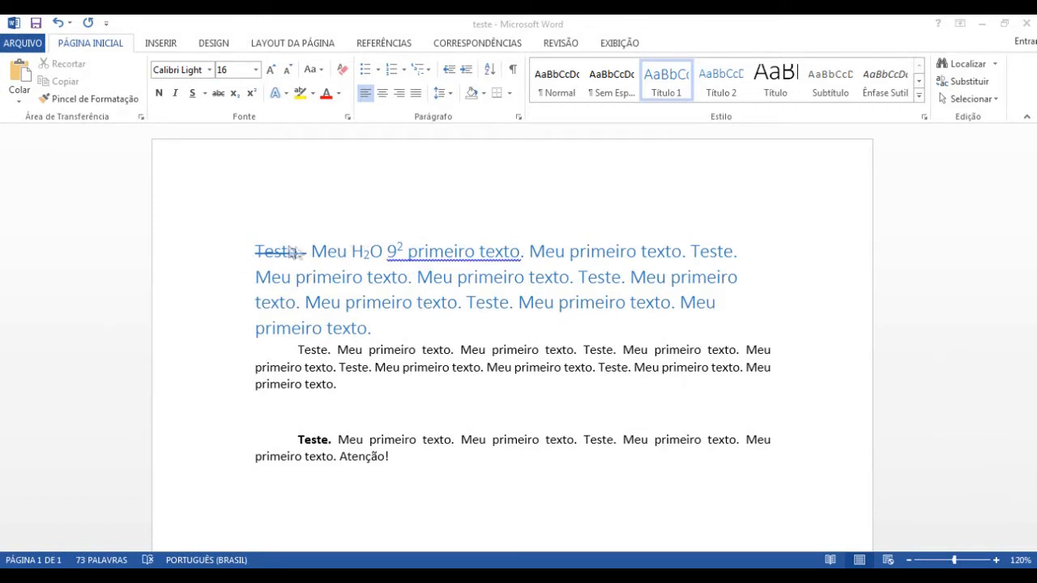
# Apply strikethrough to the first word "Meu" in the heading paragraph
pyautogui.click(316, 252)
pyautogui.moveTo(314, 252); pyautogui.dragTo(348, 247)
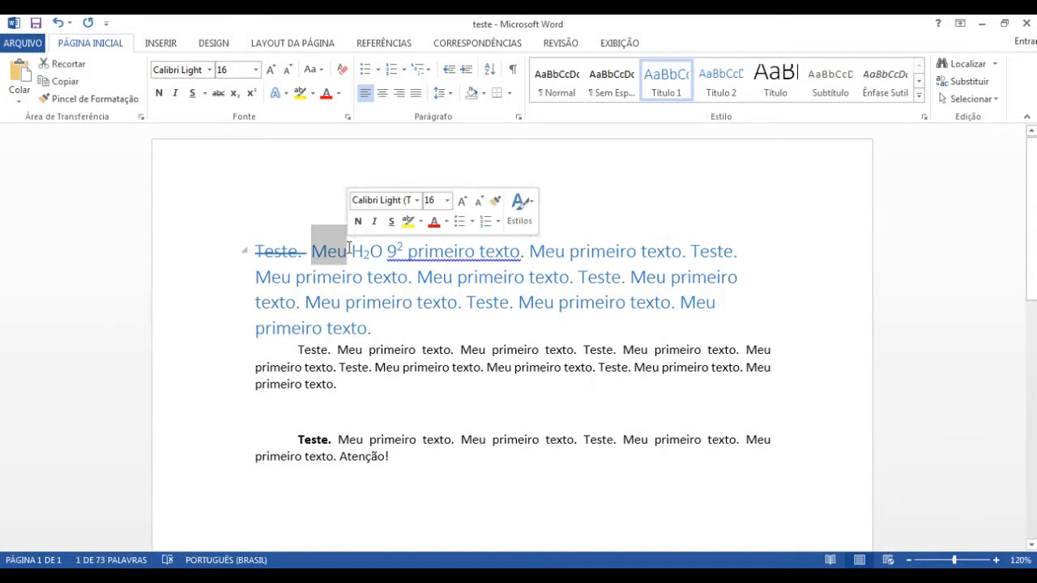
pyautogui.click(219, 94)
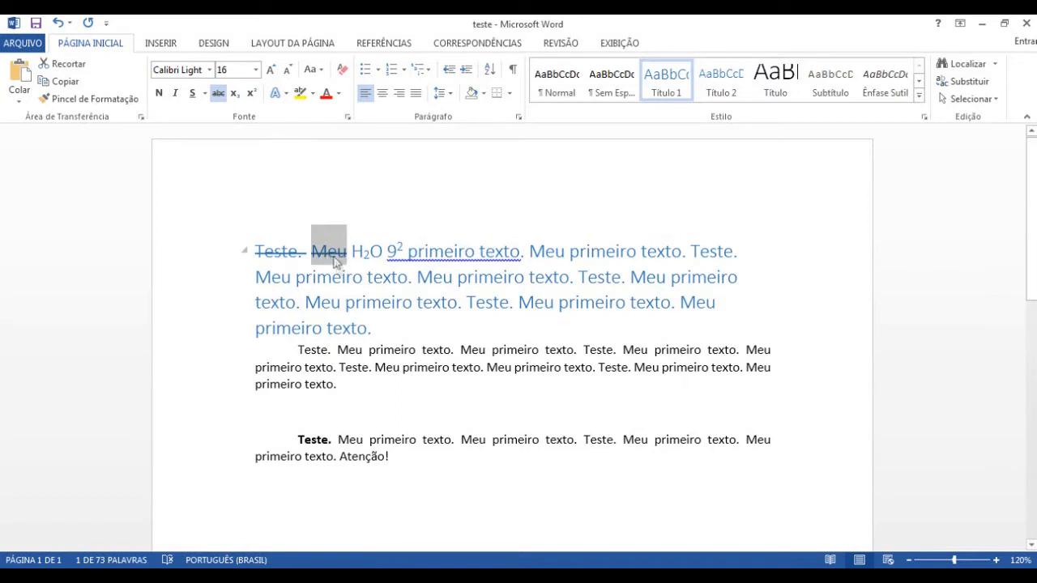
# Remove the strikethrough from "Teste. Meu" at the start of the heading paragraph
pyautogui.click(295, 252)
pyautogui.moveTo(273, 251); pyautogui.dragTo(336, 254)
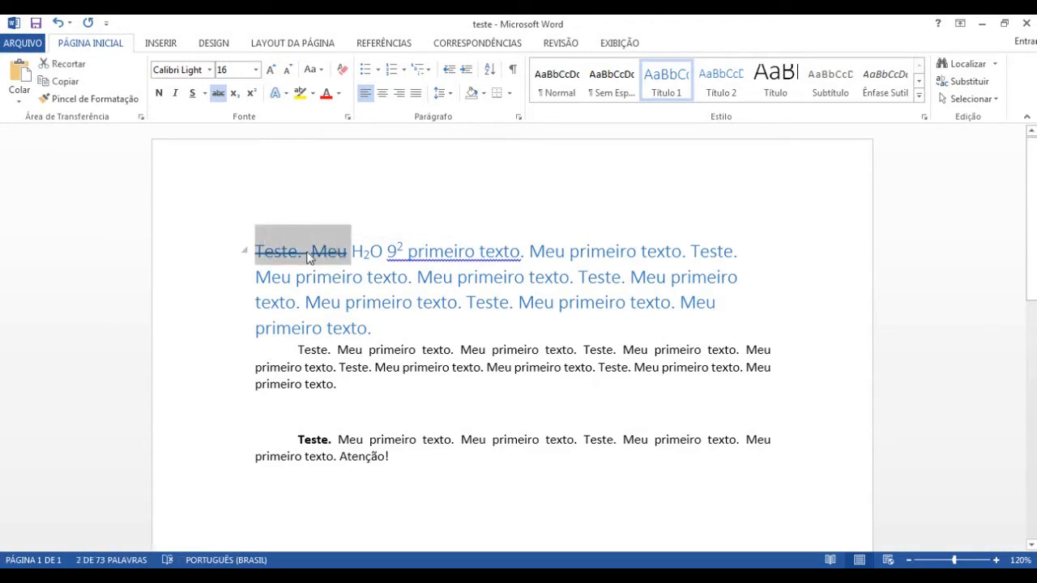
pyautogui.click(219, 94)
pyautogui.click(327, 259)
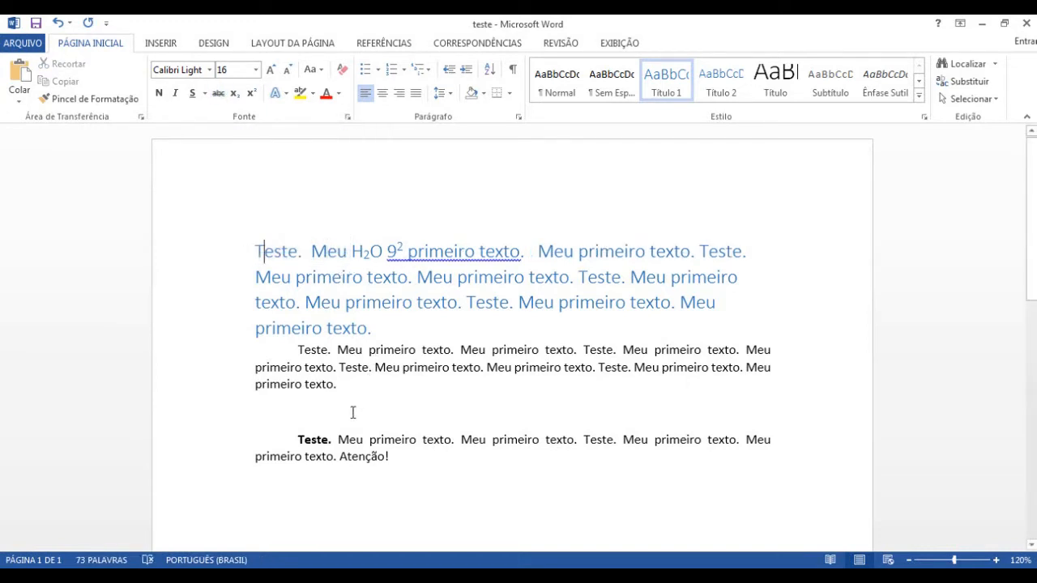
# Enter "H2O" on the empty line between the two body paragraphs and format its 2 as subscript
pyautogui.click(333, 409)
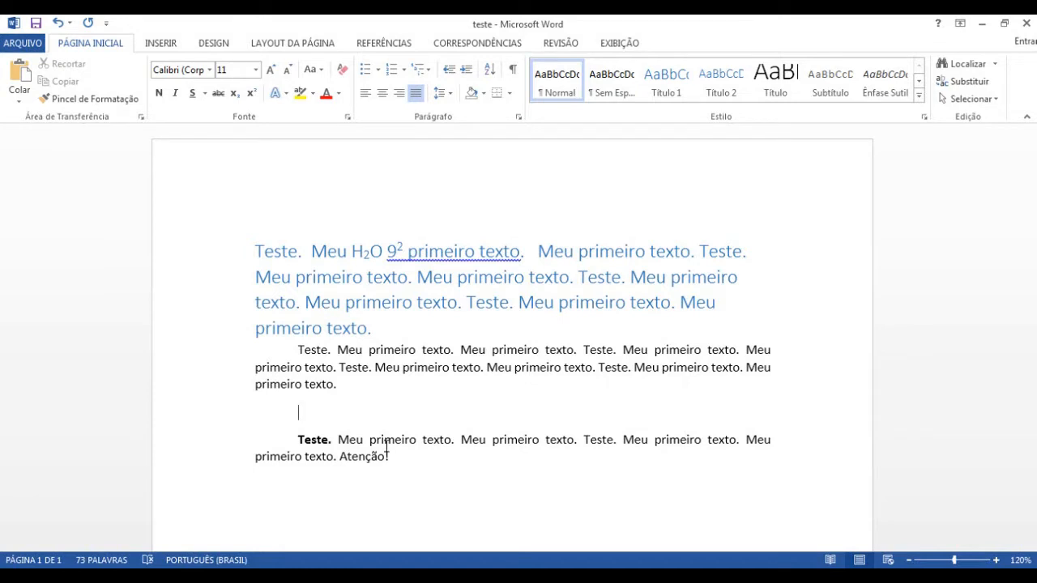
pyautogui.write('H2O')
pyautogui.moveTo(306, 413); pyautogui.dragTo(314, 414)
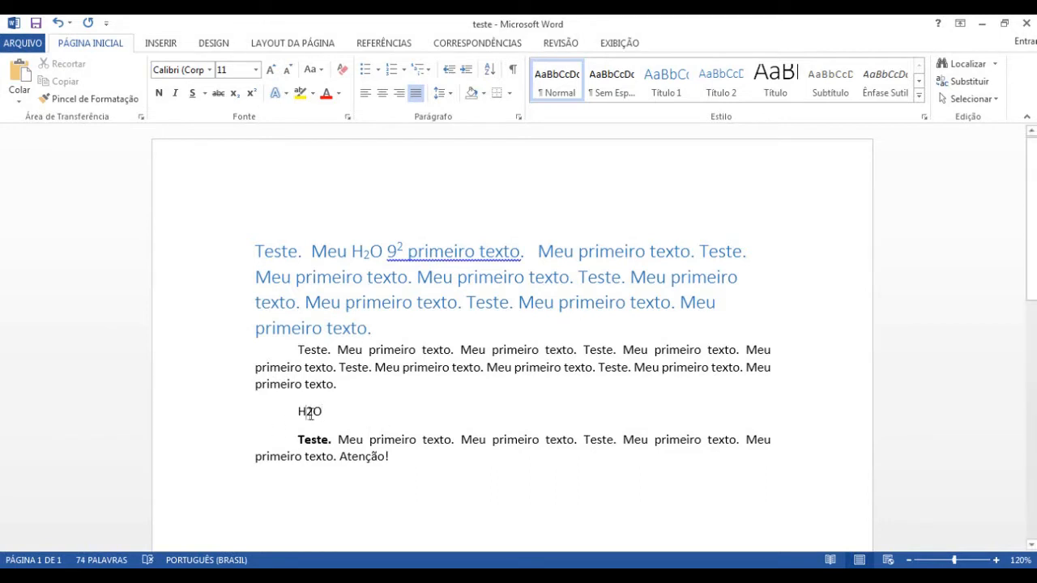
pyautogui.click(235, 94)
pyautogui.click(308, 414)
pyautogui.click(363, 414)
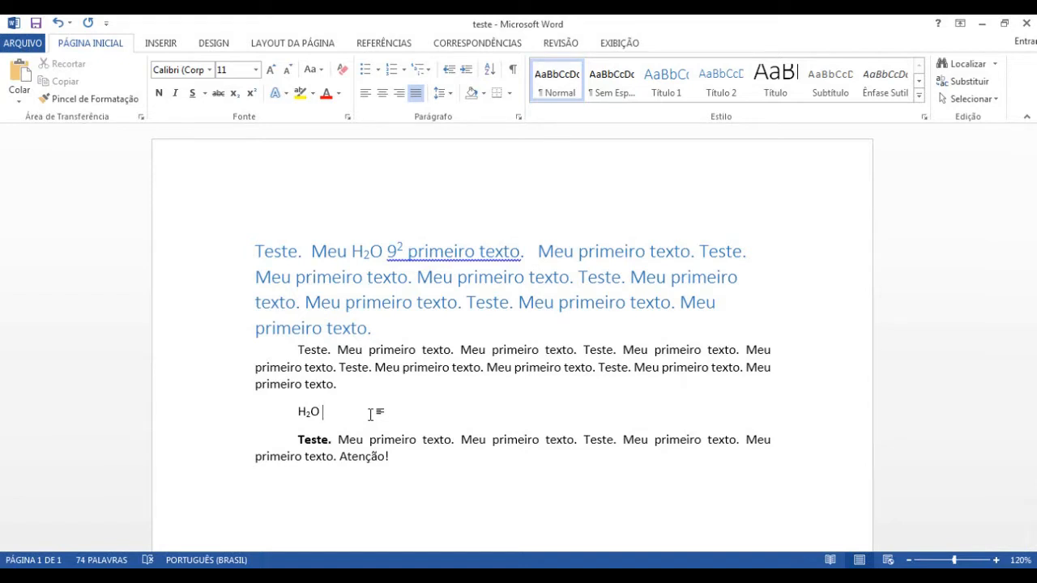
# Add "92" after the H2O formula and format its 2 as superscript
pyautogui.write('92')
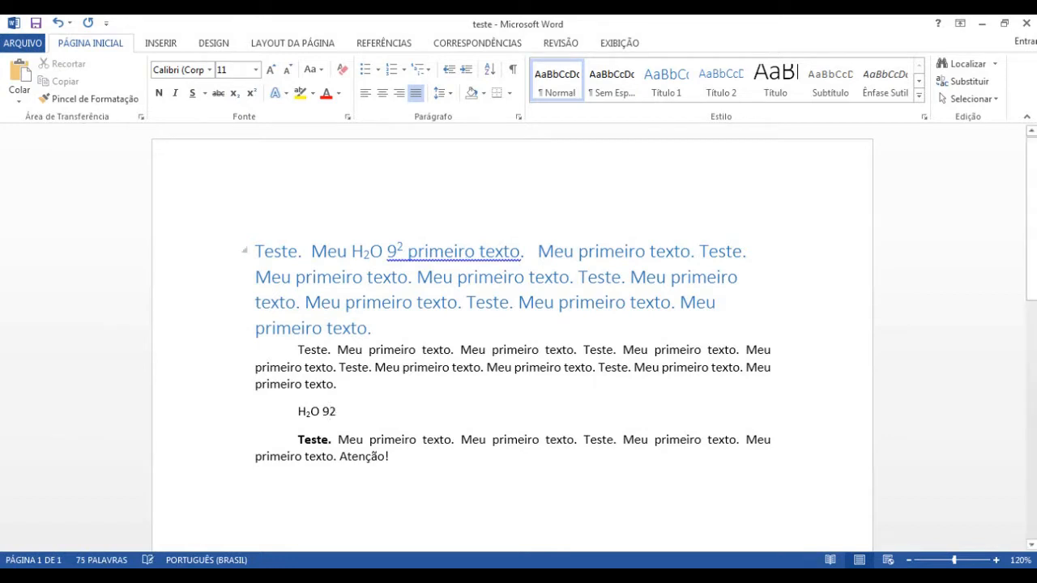
pyautogui.moveTo(330, 412); pyautogui.dragTo(336, 411)
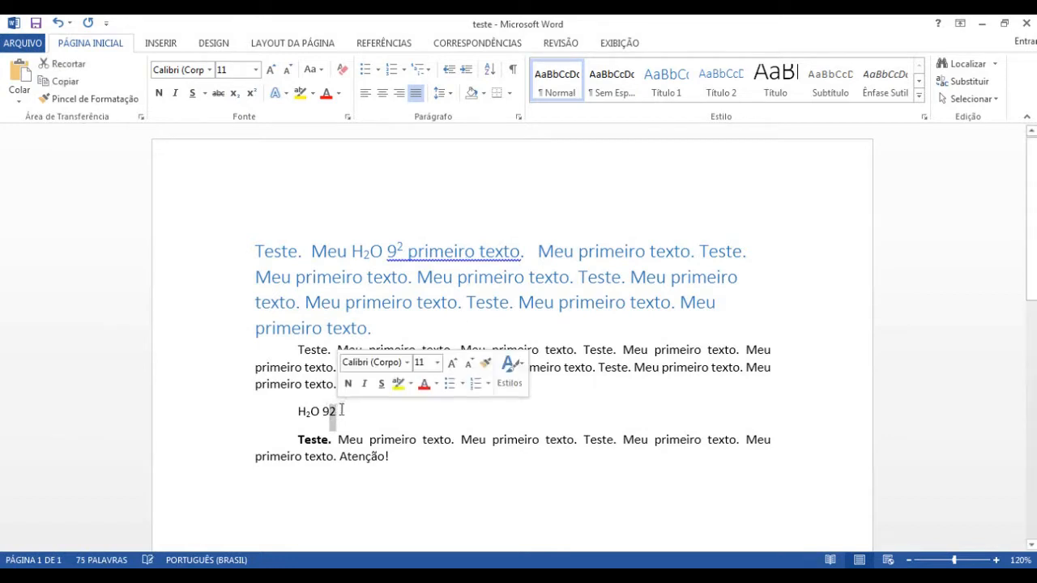
pyautogui.click(250, 95)
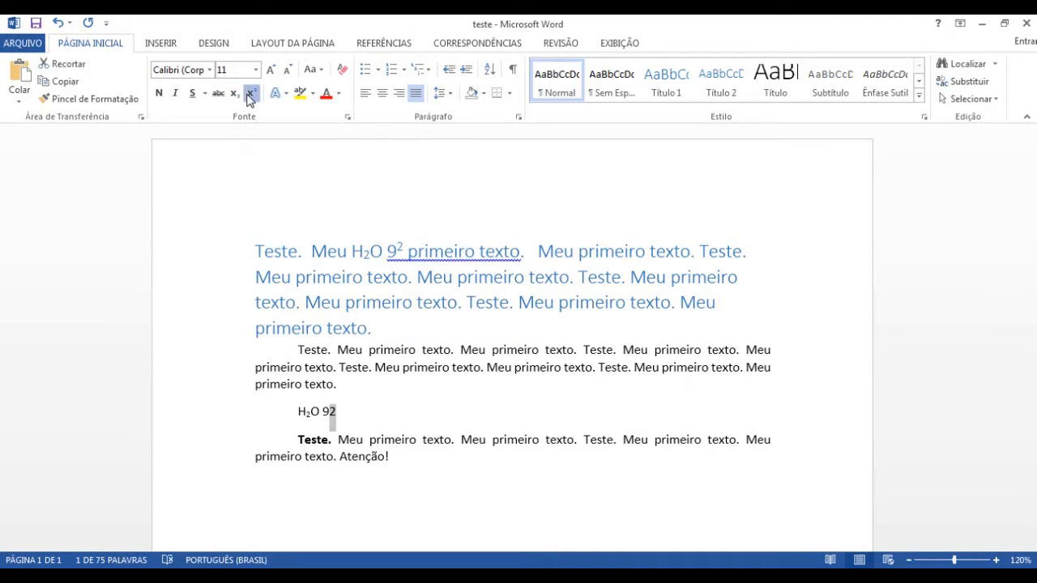
pyautogui.click(376, 414)
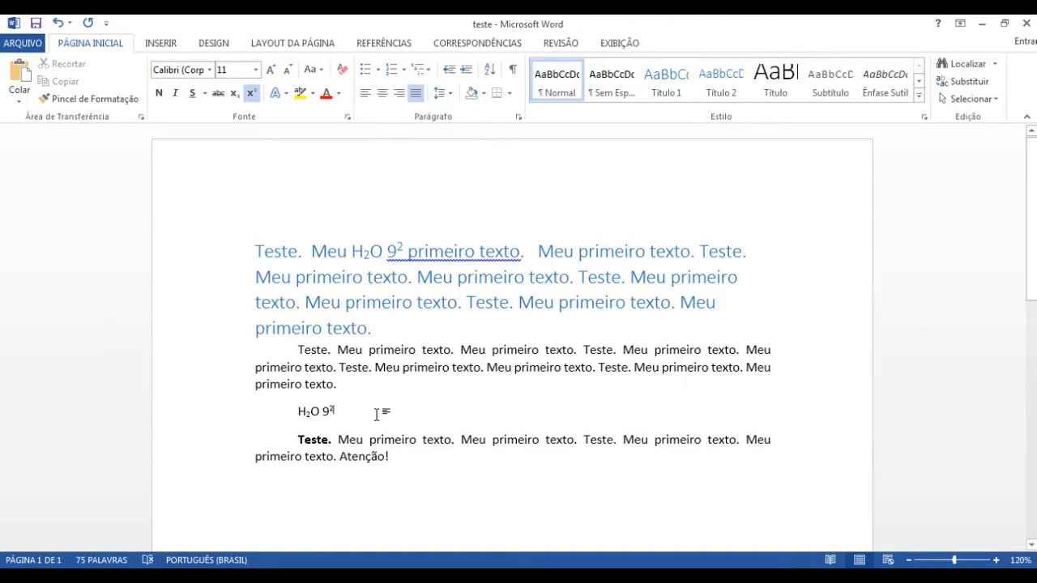
# Continue the line with "FSFSDF" in superscript, turn superscript off, and add "FSDSDGGSDFASFS" as normal text
pyautogui.write('FFSDF')
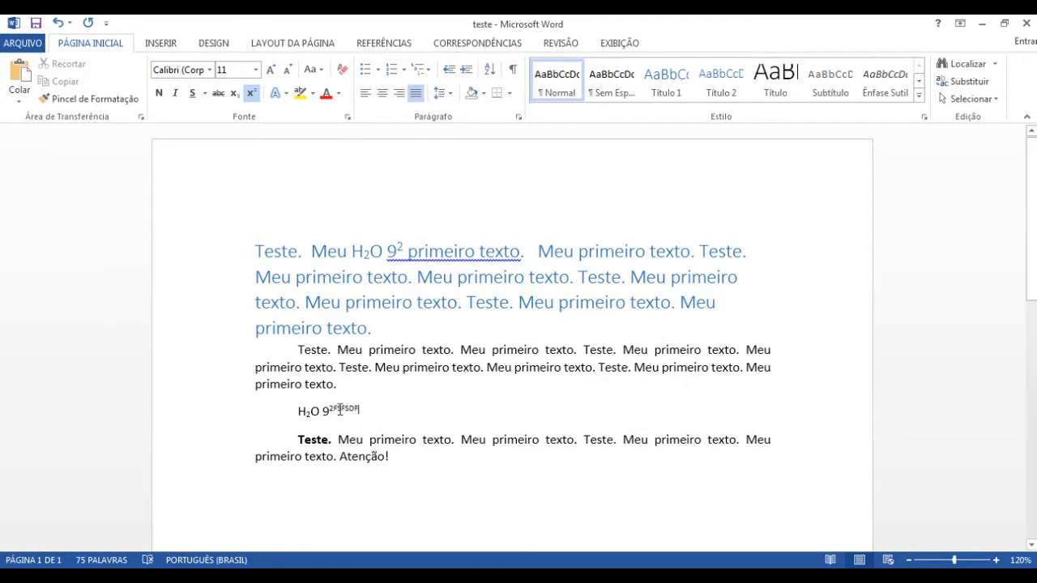
pyautogui.click(251, 94)
pyautogui.write('FSDSDGGSDFASFS')
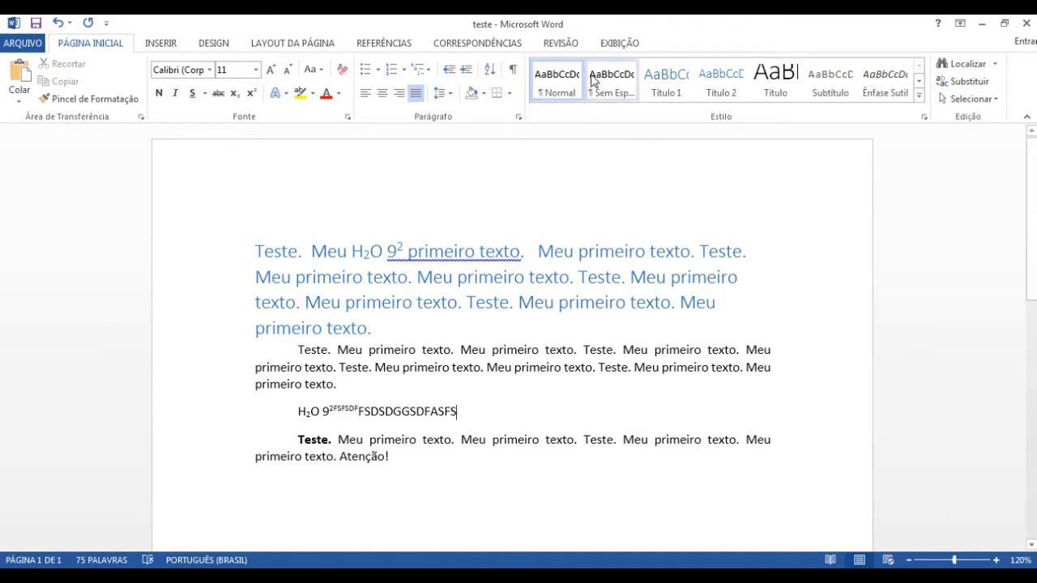
pyautogui.click(920, 98)
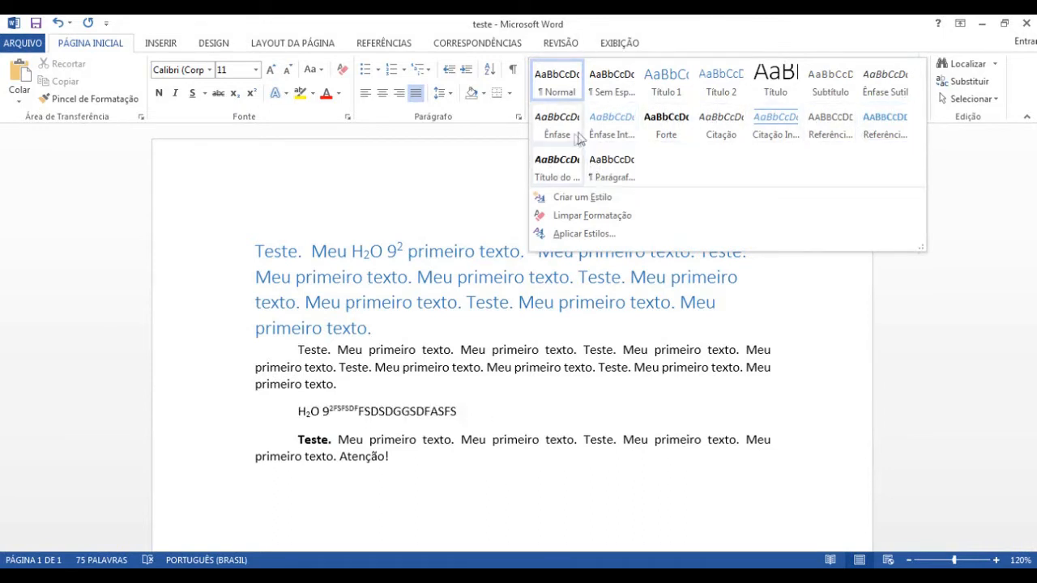
pyautogui.click(580, 199)
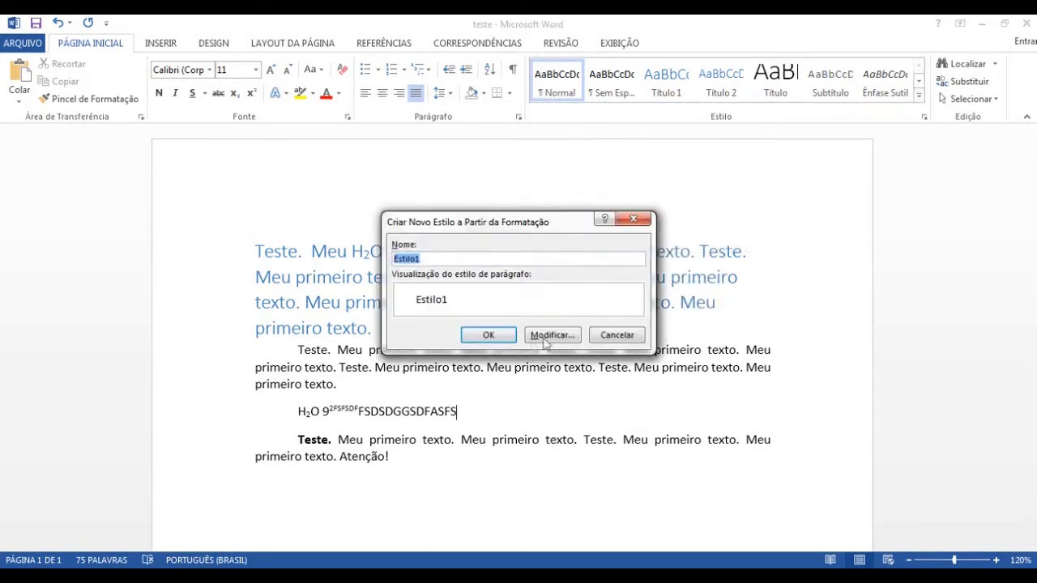
pyautogui.click(616, 344)
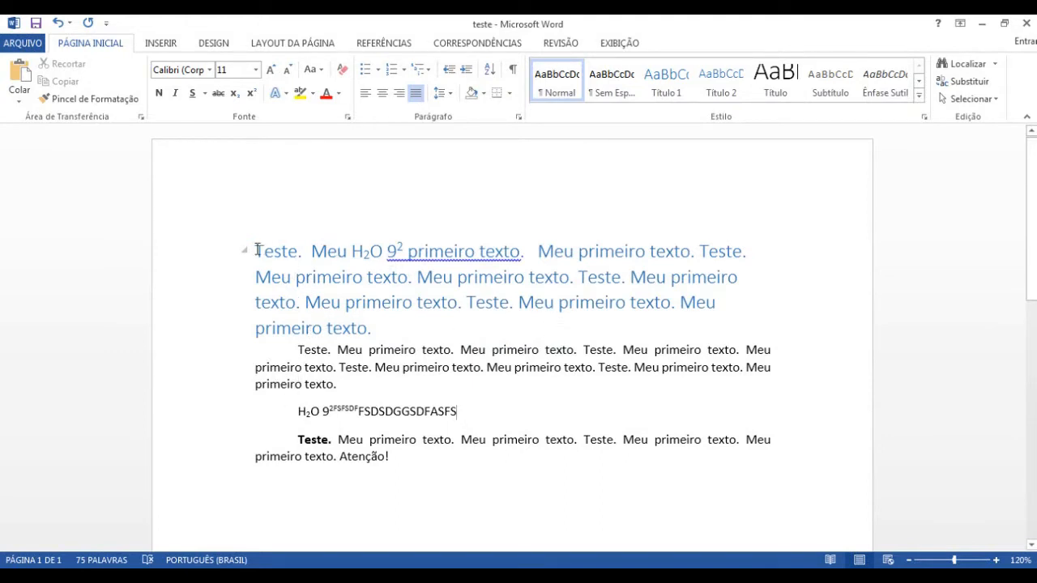
# Set the line spacing of the entire document text to 1,5 linhas
pyautogui.moveTo(257, 251); pyautogui.dragTo(392, 466)
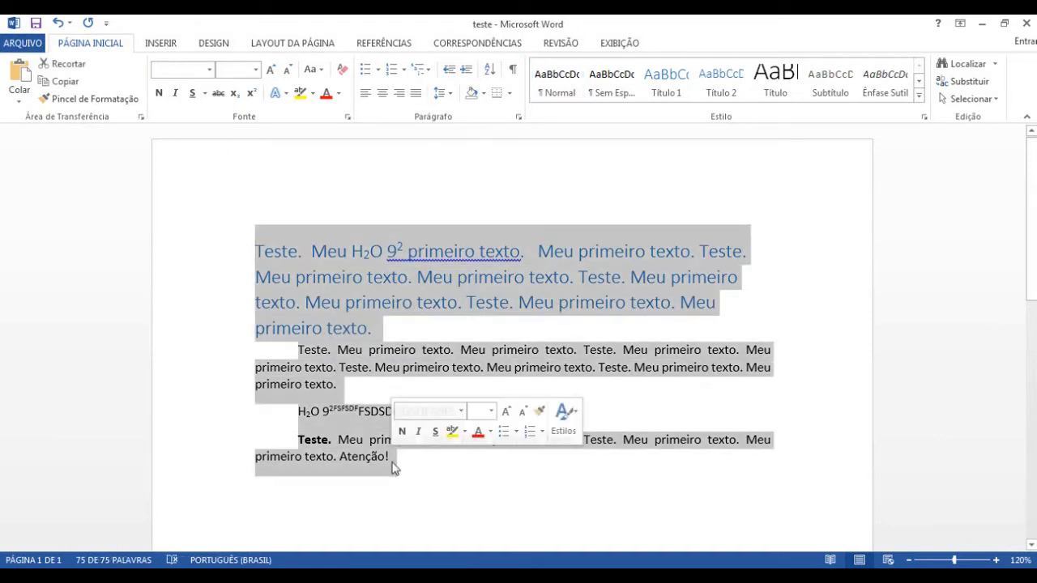
pyautogui.click(450, 96)
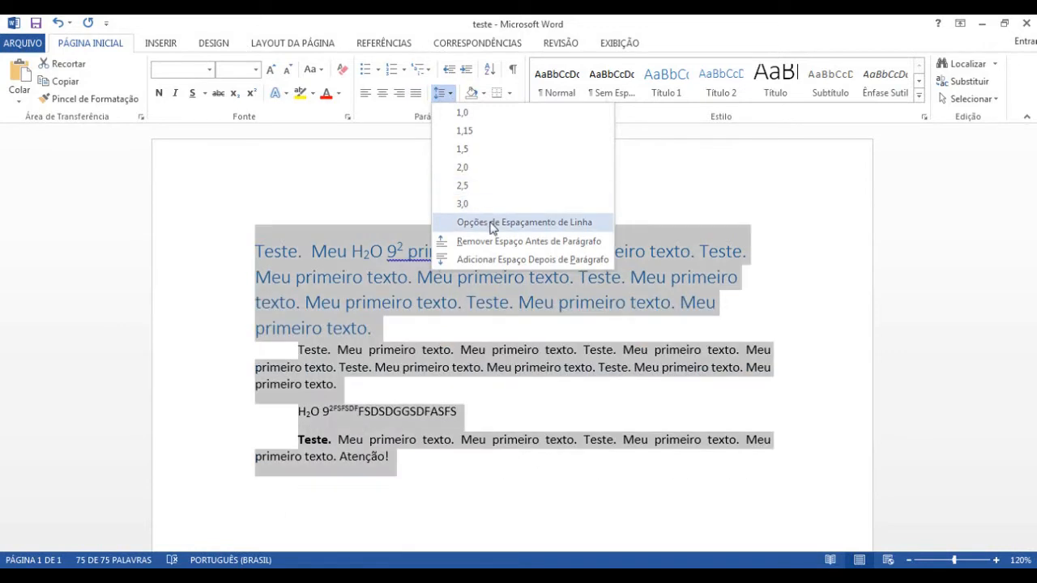
pyautogui.click(554, 225)
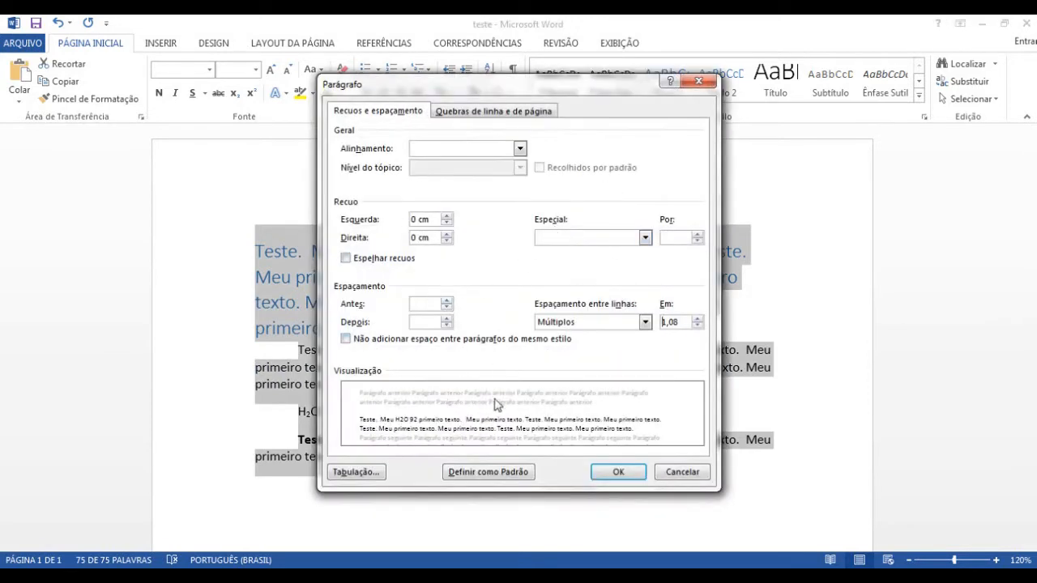
pyautogui.click(645, 322)
pyautogui.click(613, 347)
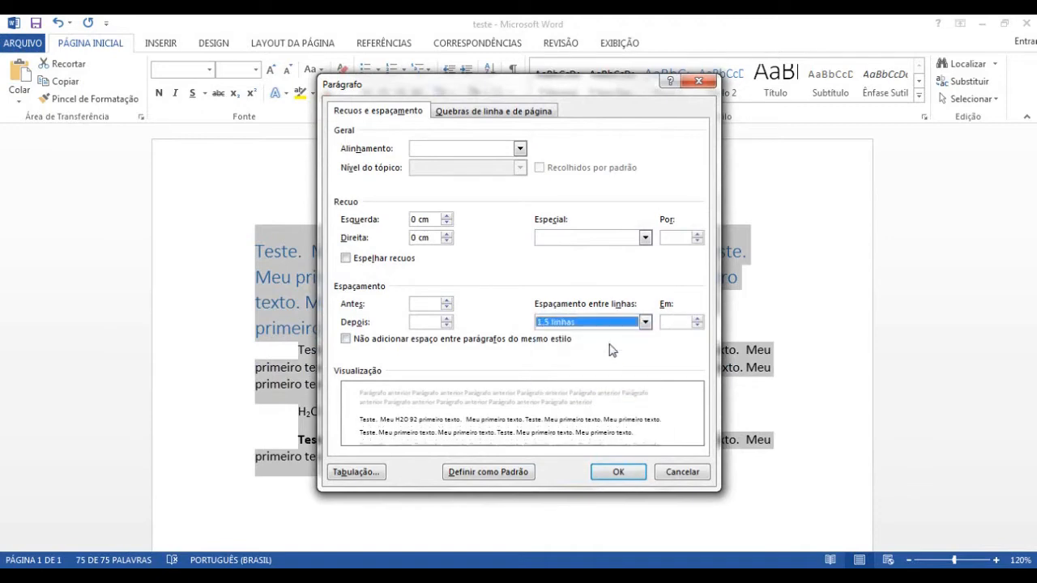
pyautogui.click(618, 472)
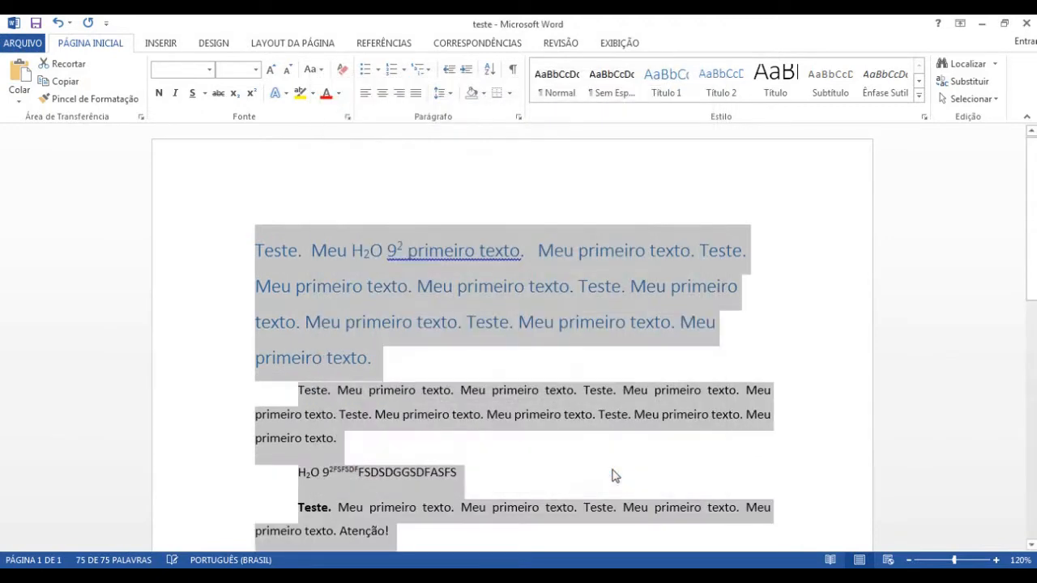
pyautogui.click(416, 438)
pyautogui.scroll(-2, 398, 364)
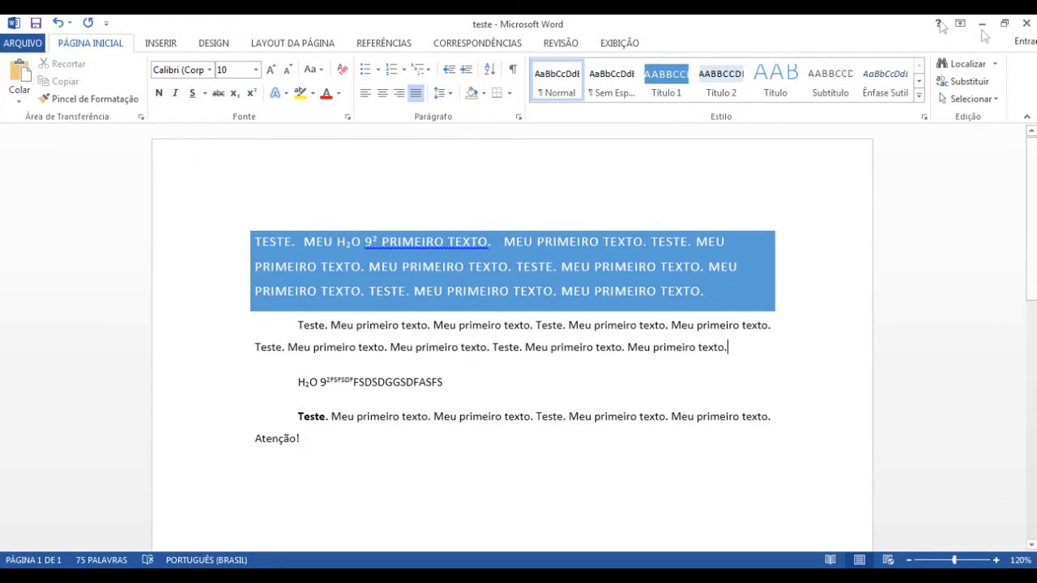
# Apply the Preto e Branco (Numerado) style set to the document
pyautogui.click(212, 44)
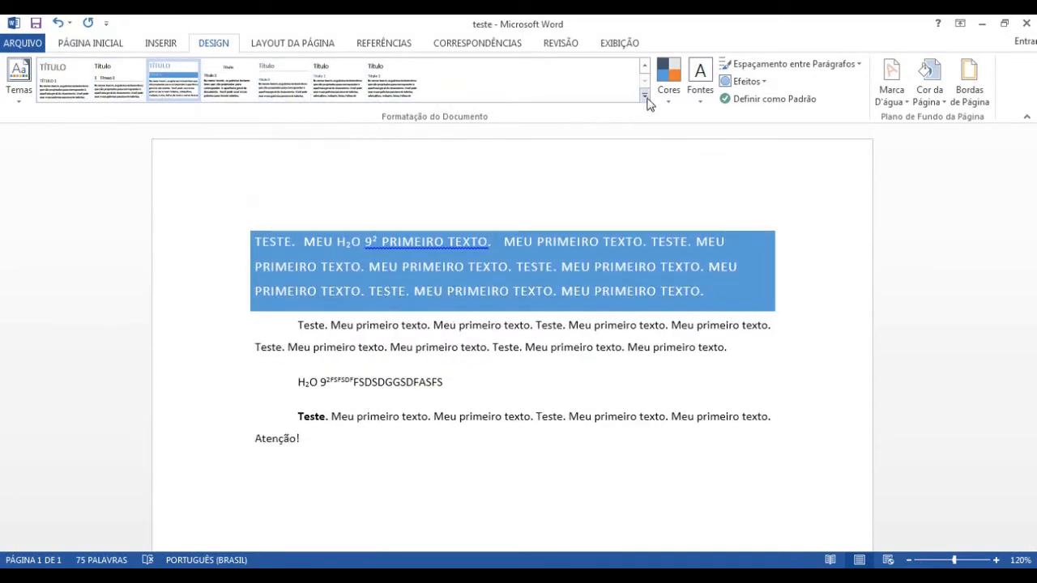
pyautogui.click(647, 97)
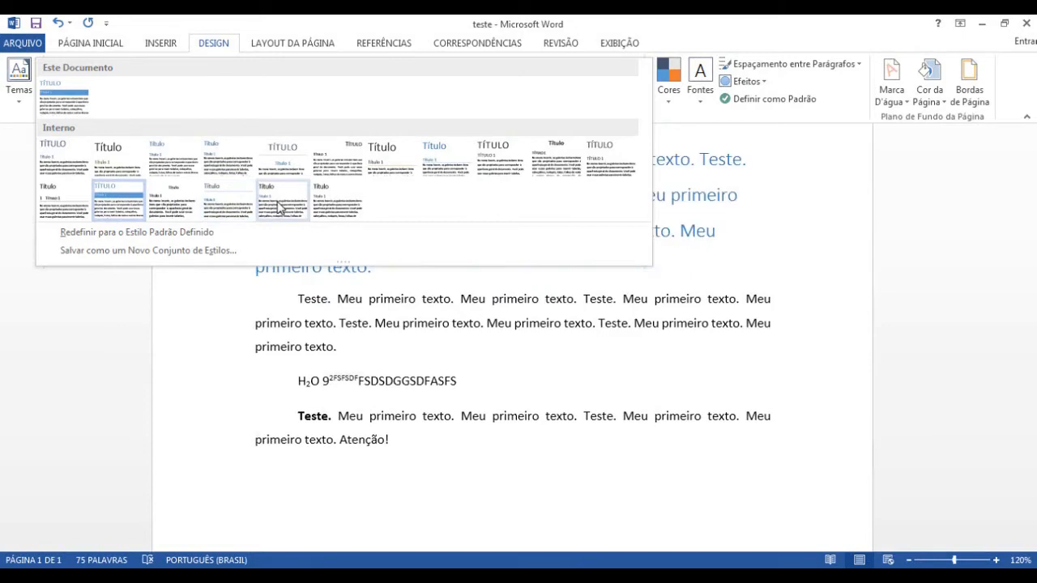
pyautogui.click(55, 203)
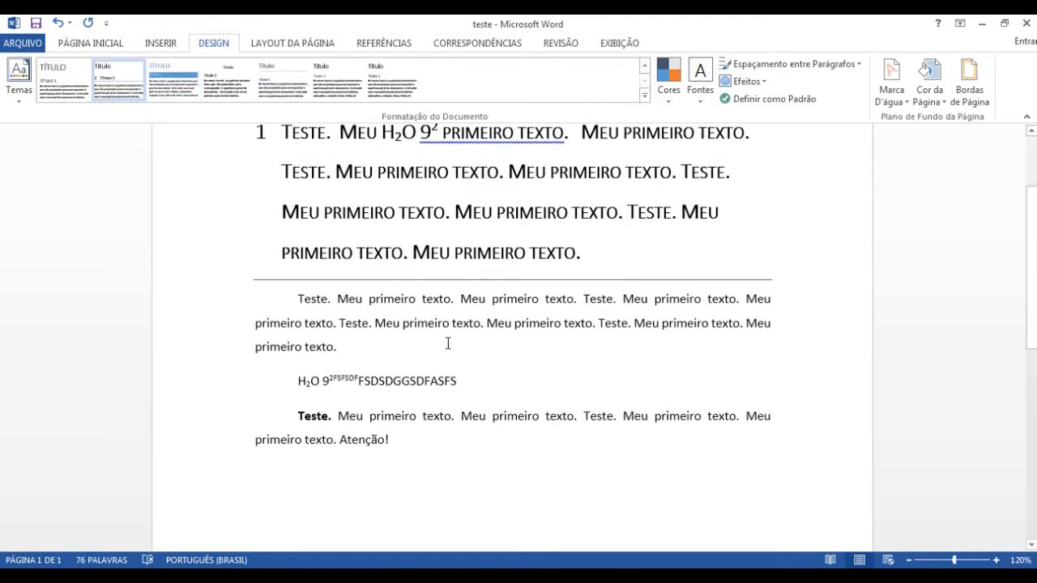
pyautogui.scroll(2, 447, 343)
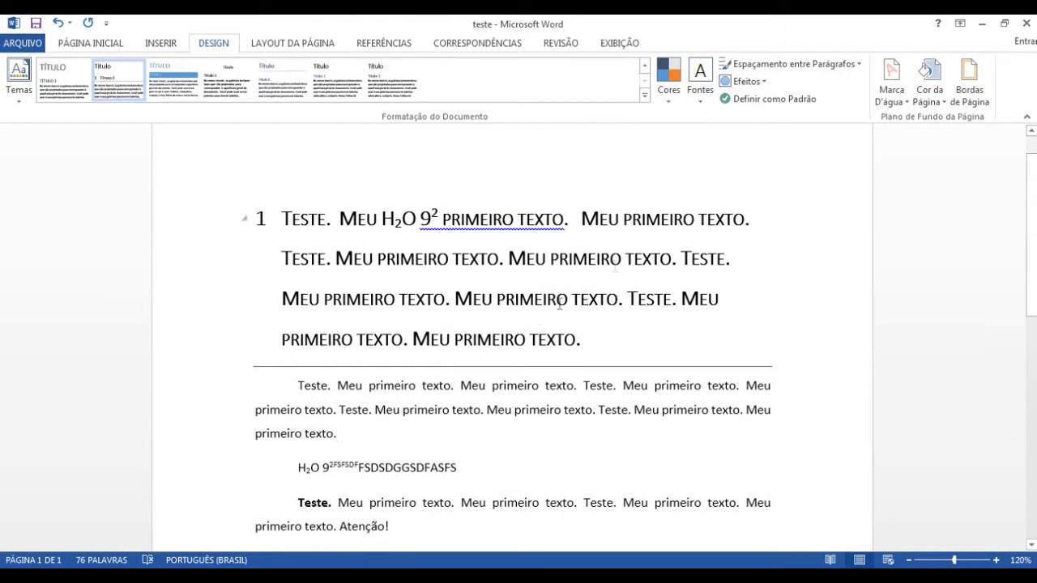
# Set the document's paragraph spacing to the Duplo preset
pyautogui.click(674, 85)
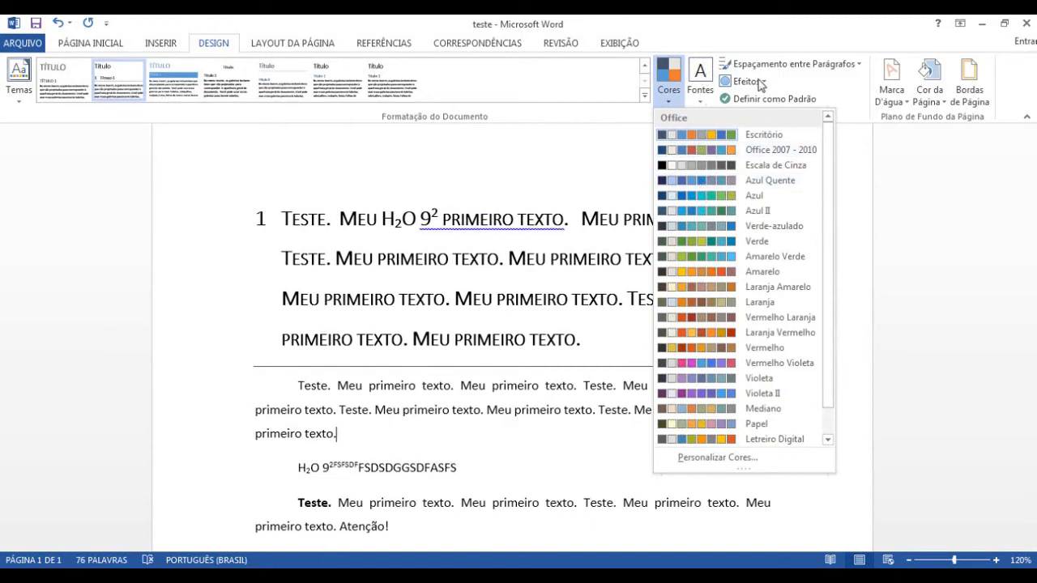
pyautogui.click(859, 63)
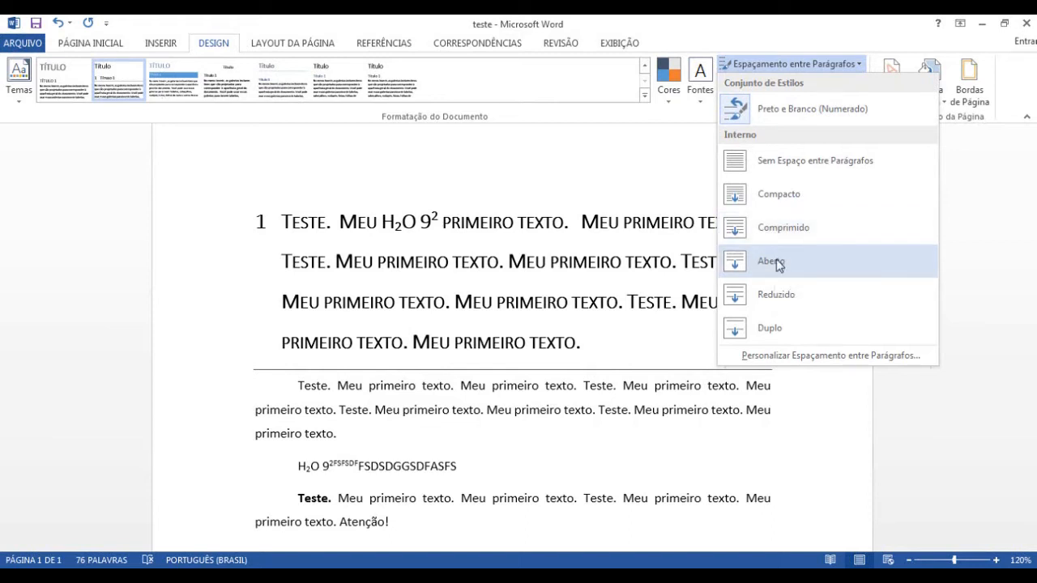
pyautogui.click(772, 327)
# Undo and redo the application of the Preto e Branco (Numerado) style set
pyautogui.click(84, 40)
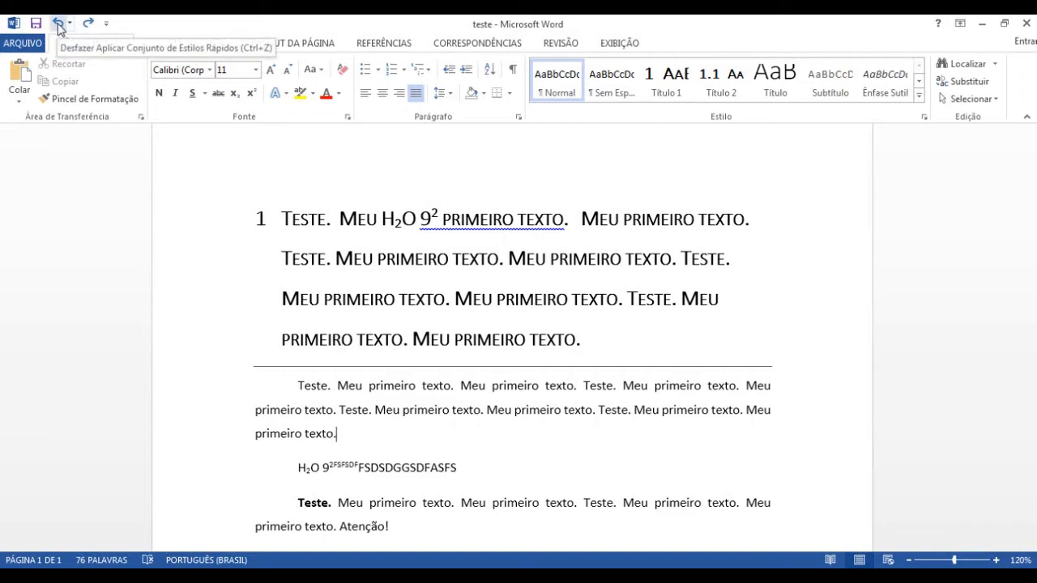
pyautogui.click(59, 29)
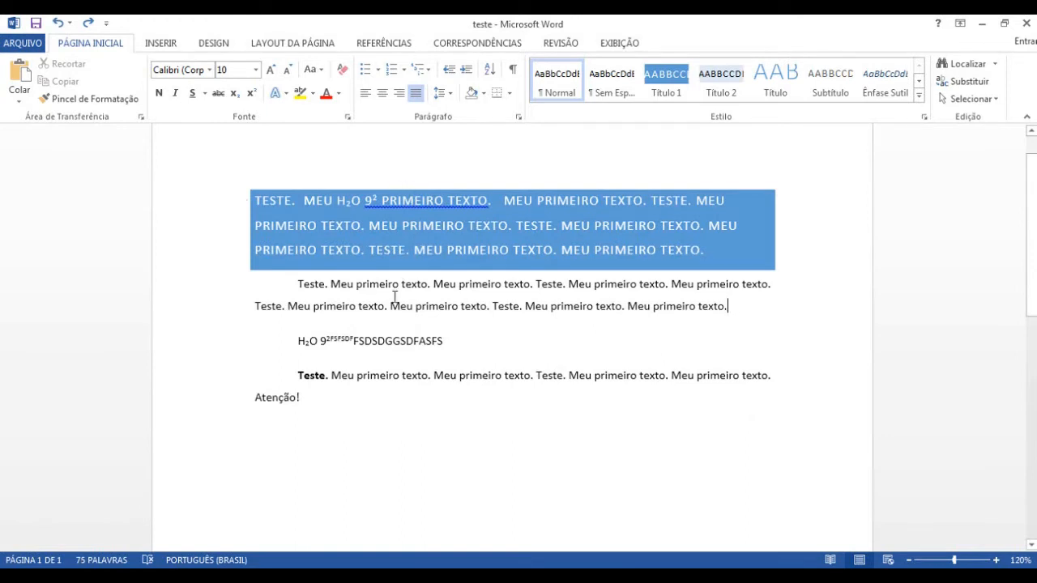
pyautogui.scroll(2, 395, 297)
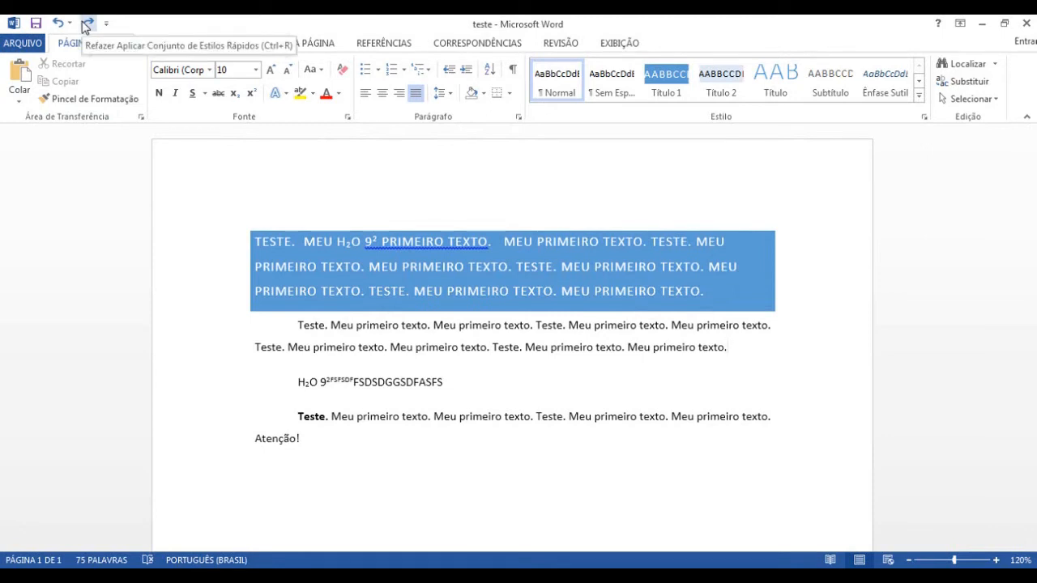
pyautogui.click(86, 26)
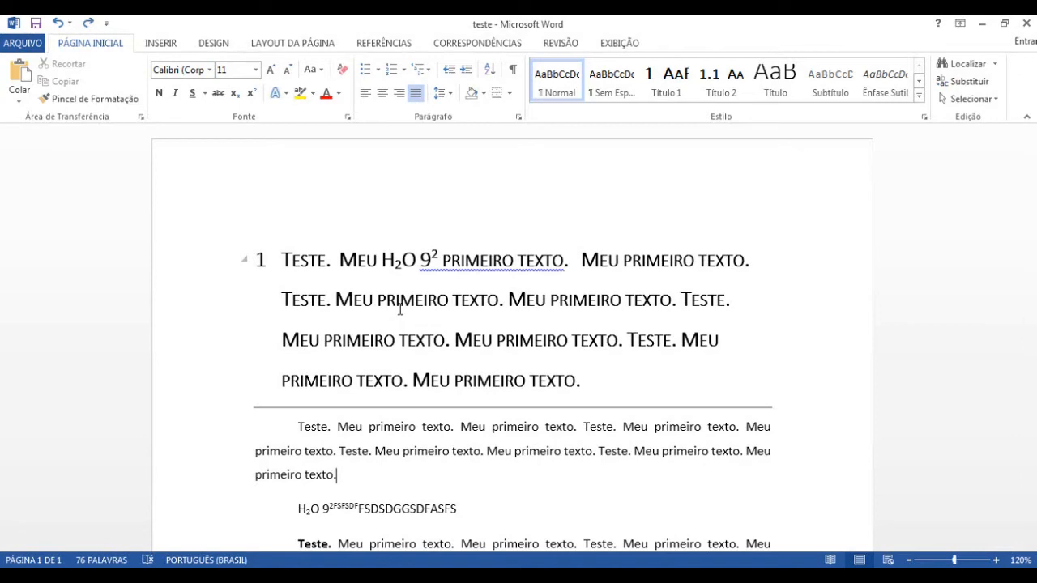
pyautogui.scroll(-1, 395, 324)
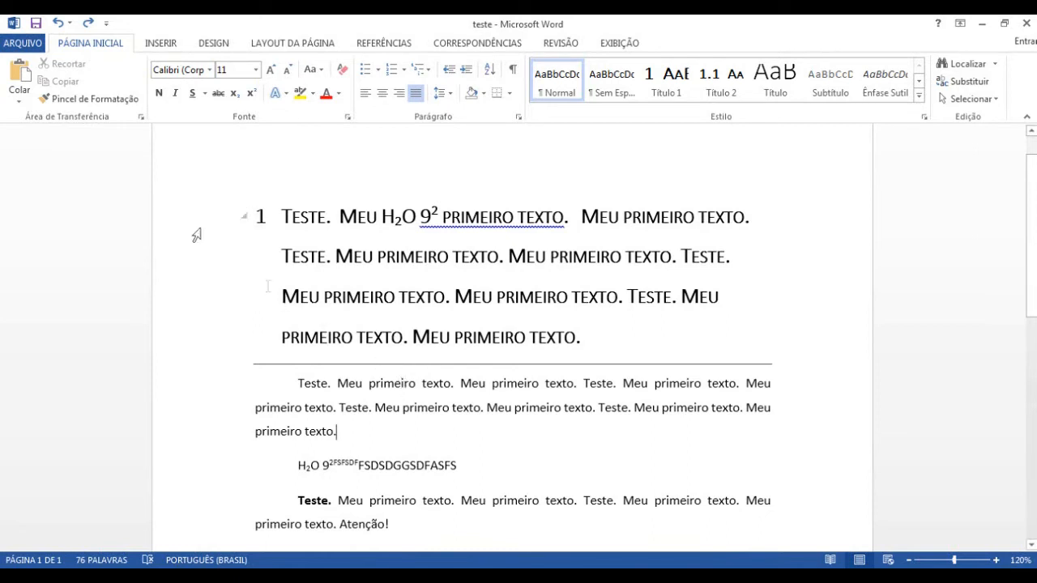
# Insert the Farol picture from the Amostras de Imagens folder at the end of the first body paragraph
pyautogui.click(152, 46)
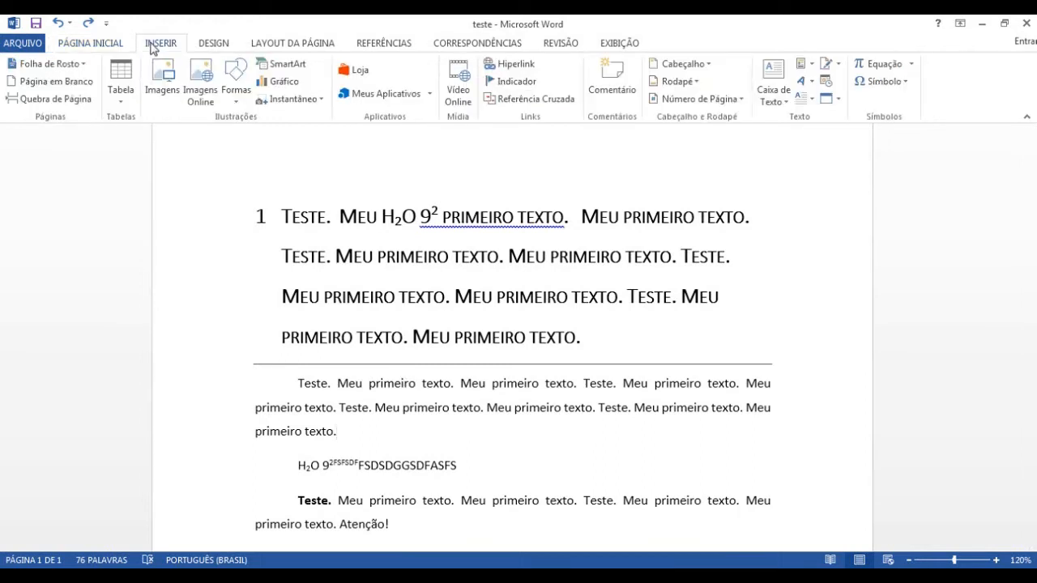
pyautogui.click(159, 77)
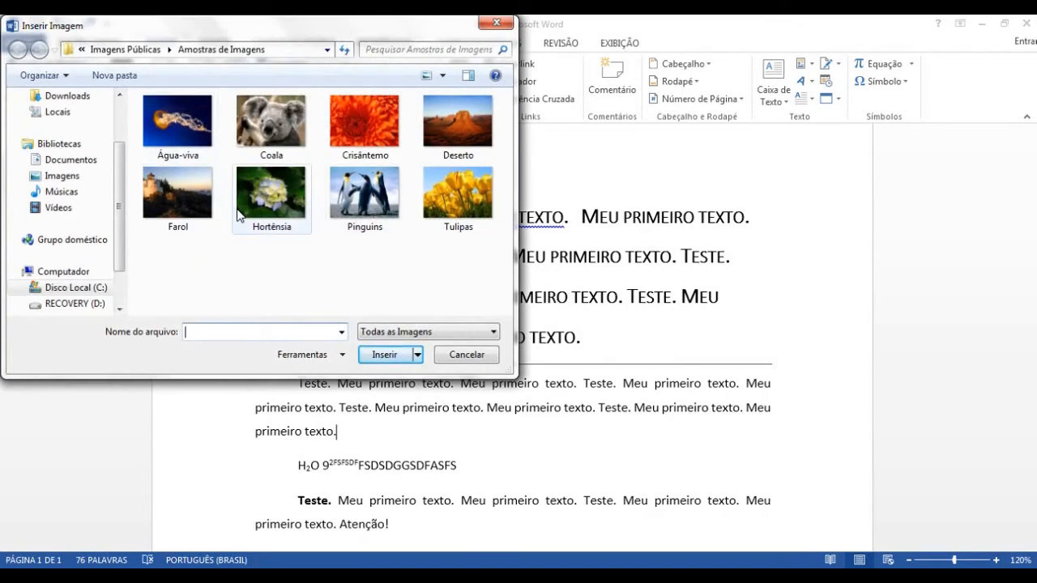
pyautogui.click(350, 204)
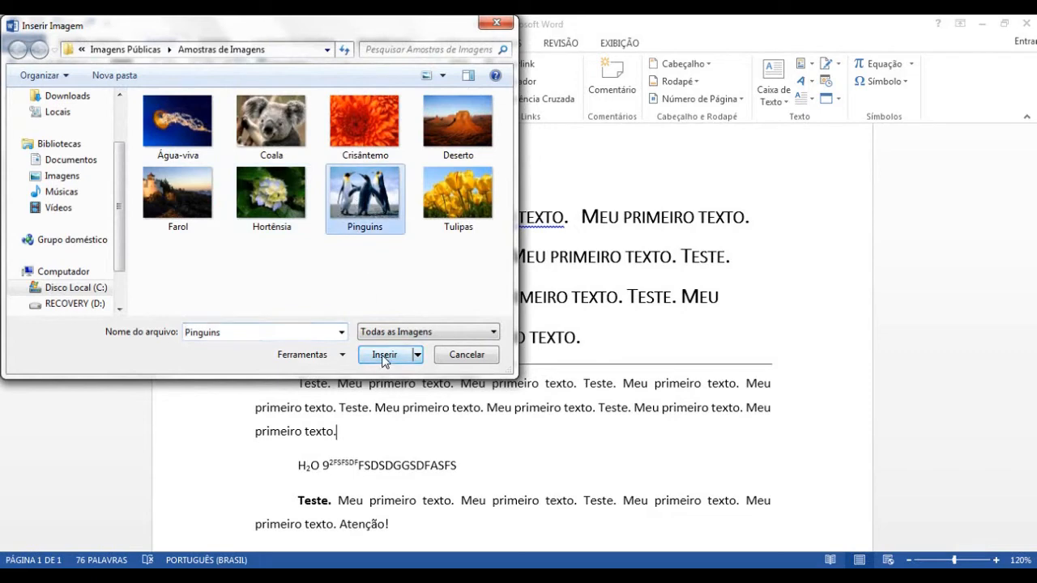
pyautogui.click(186, 212)
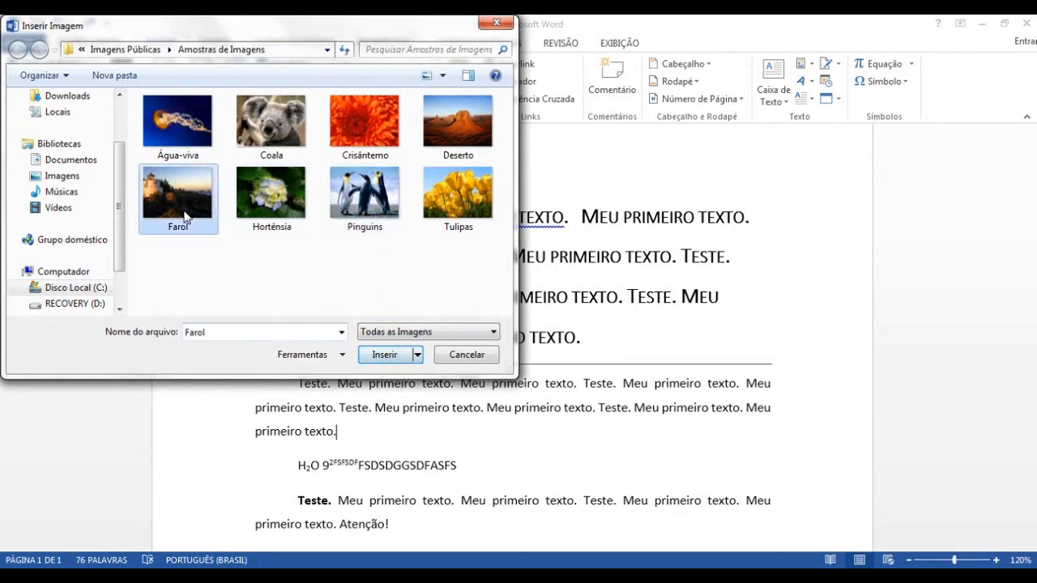
pyautogui.click(373, 355)
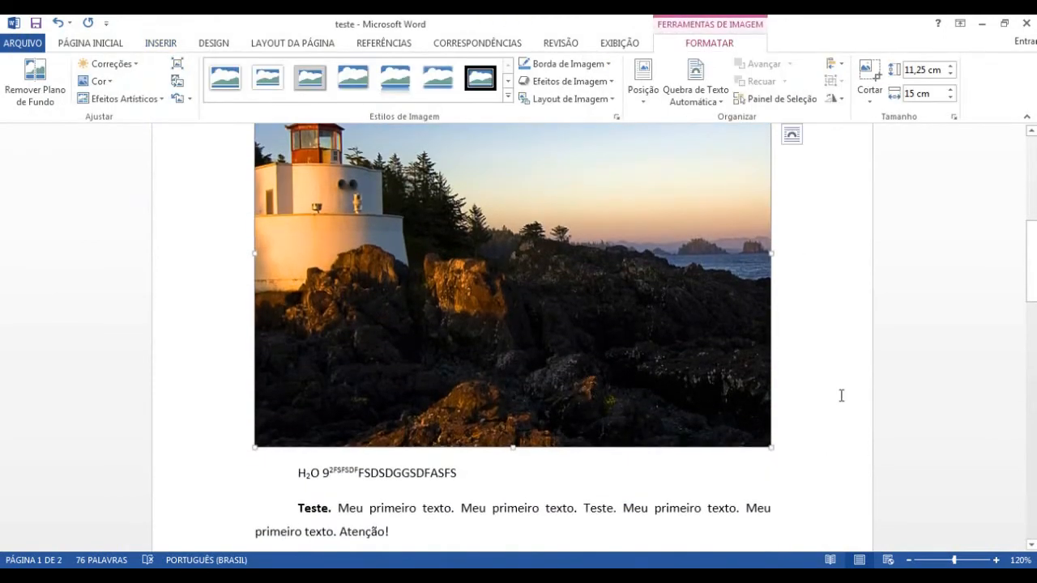
# Shrink the lighthouse picture proportionally to about 6,63 cm high and 8,84 cm wide
pyautogui.scroll(3, 841, 396)
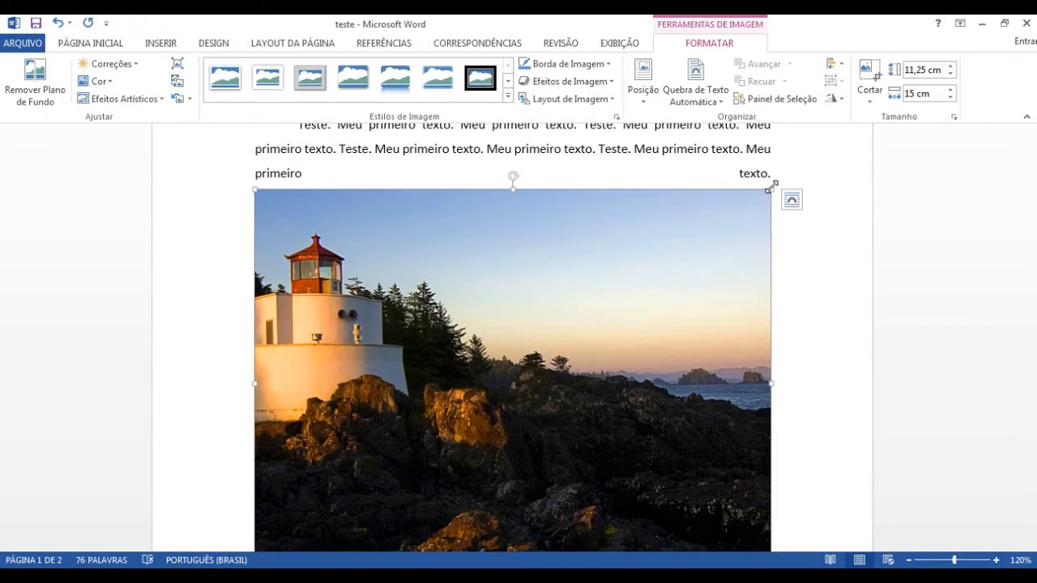
pyautogui.moveTo(771, 186); pyautogui.dragTo(657, 272)
pyautogui.moveTo(737, 466); pyautogui.dragTo(640, 394)
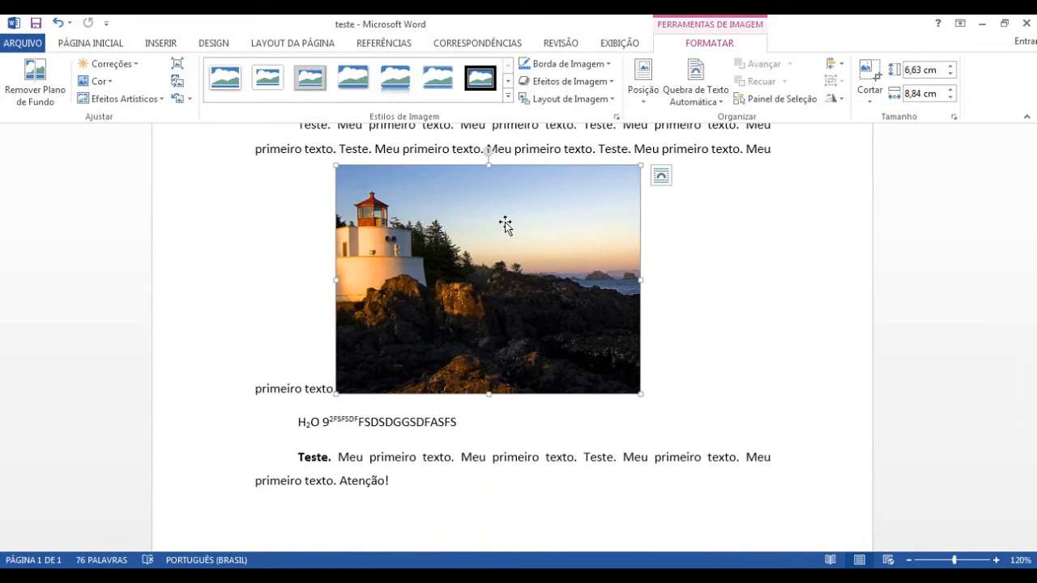
# Apply square text wrapping to the lighthouse picture and move it up into the middle of the paragraph below the horizontal line
pyautogui.click(661, 178)
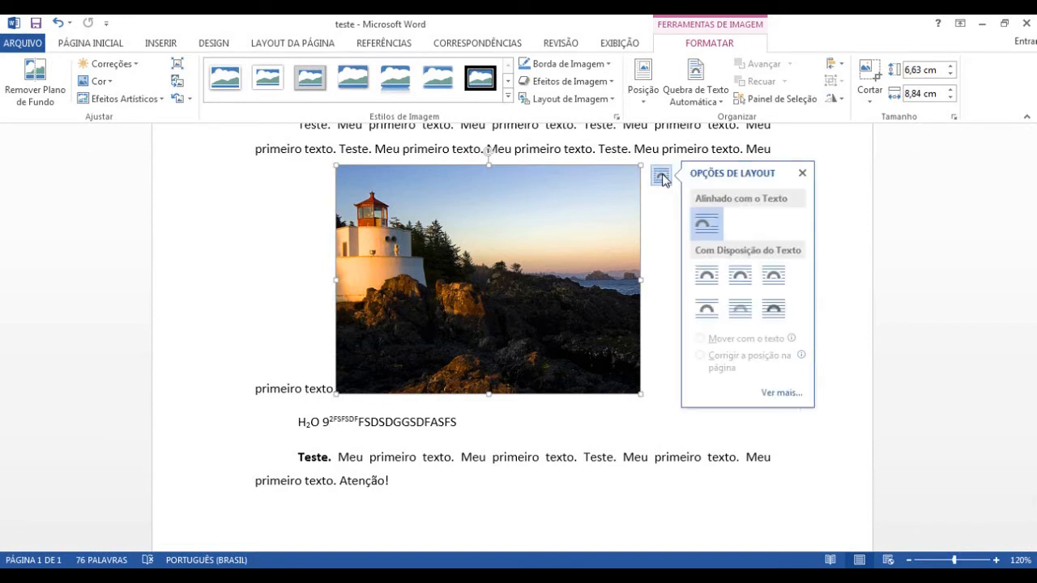
pyautogui.click(707, 277)
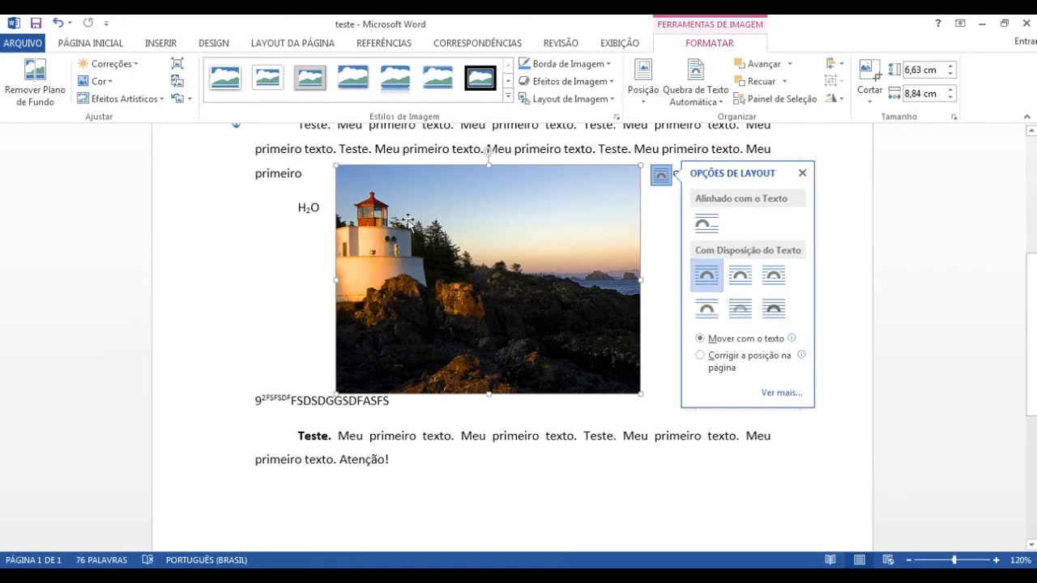
pyautogui.scroll(2, 409, 227)
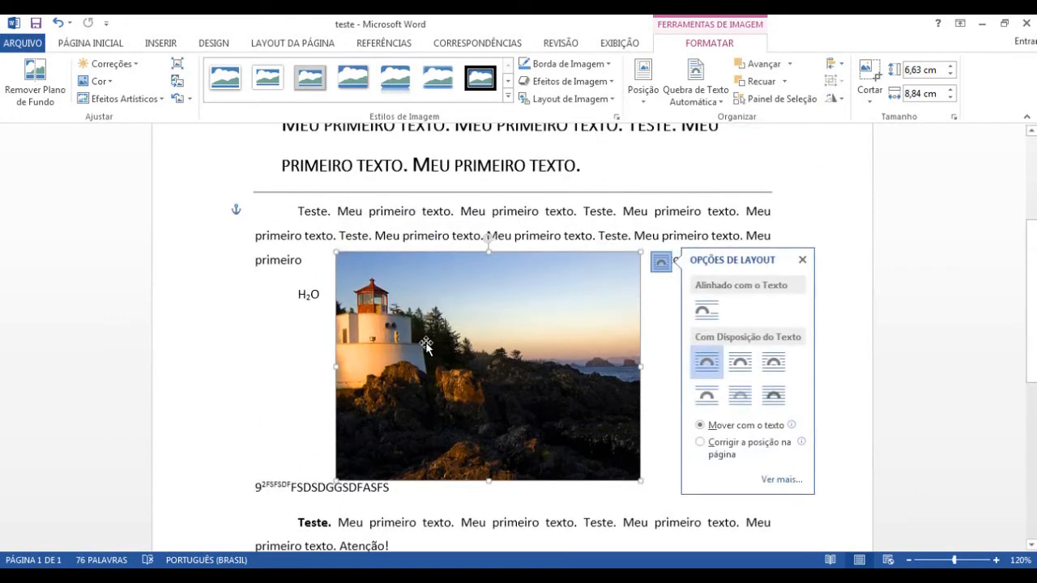
pyautogui.moveTo(426, 345); pyautogui.dragTo(456, 283)
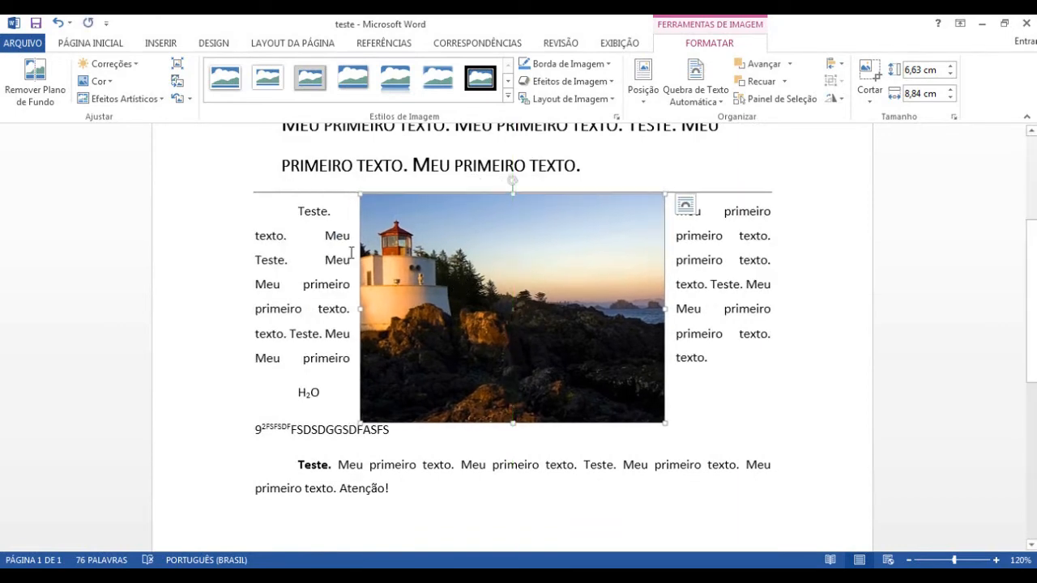
pyautogui.click(726, 216)
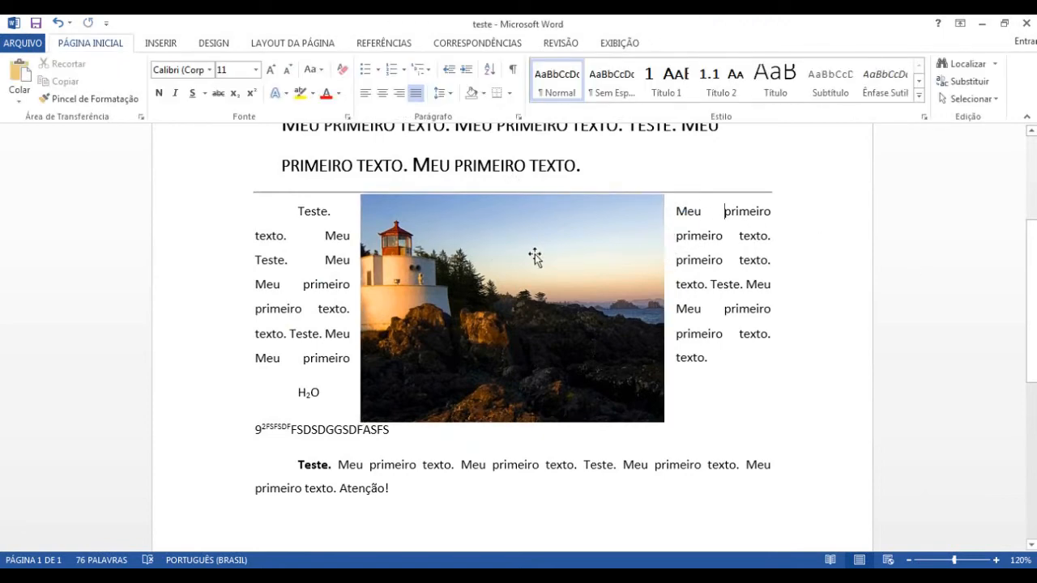
# Move the picture to the page's left margin and delete the H₂O line from the text beside it
pyautogui.moveTo(533, 254); pyautogui.dragTo(439, 254)
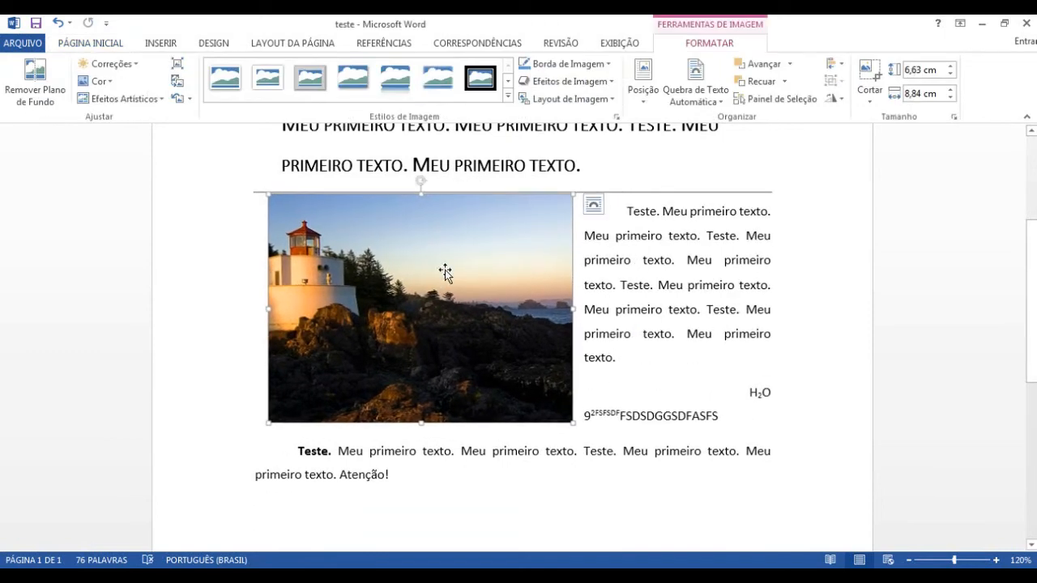
pyautogui.moveTo(409, 269); pyautogui.dragTo(401, 270)
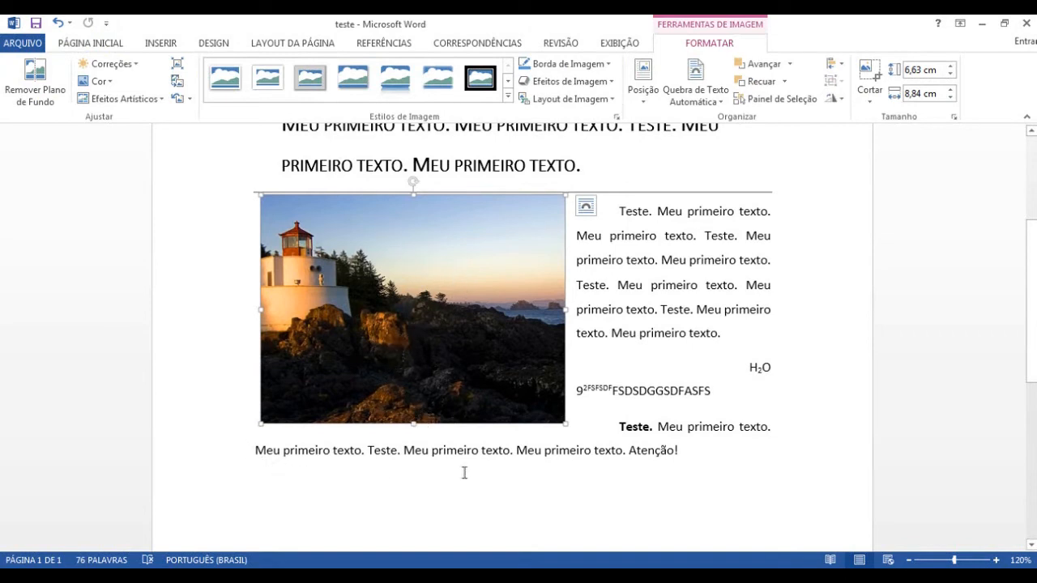
pyautogui.moveTo(749, 365); pyautogui.dragTo(761, 389)
pyautogui.press('Delete')
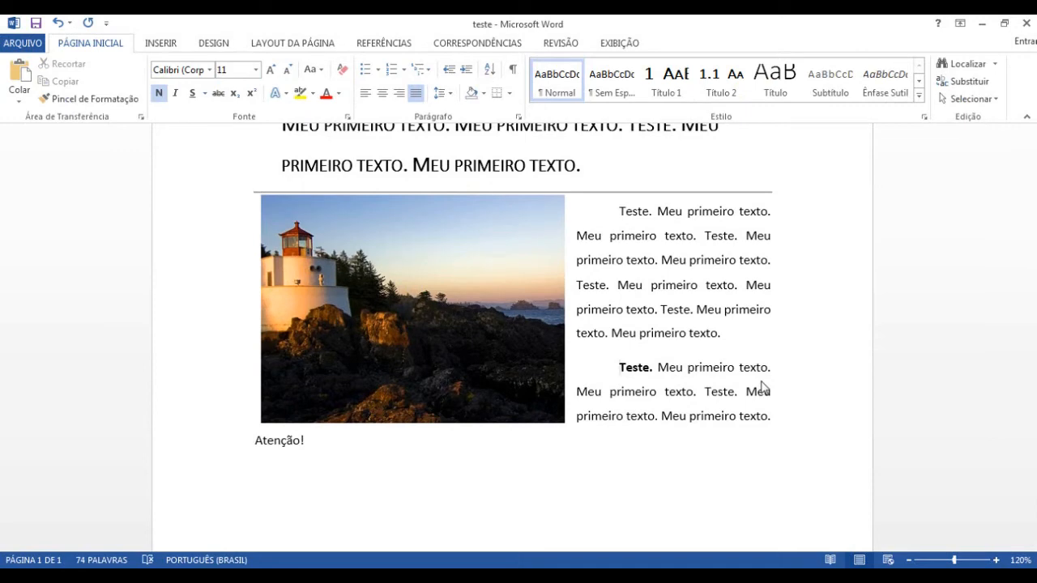
# Apply the Retângulo Arredondado Refletido picture style to the lighthouse picture
pyautogui.click(461, 279)
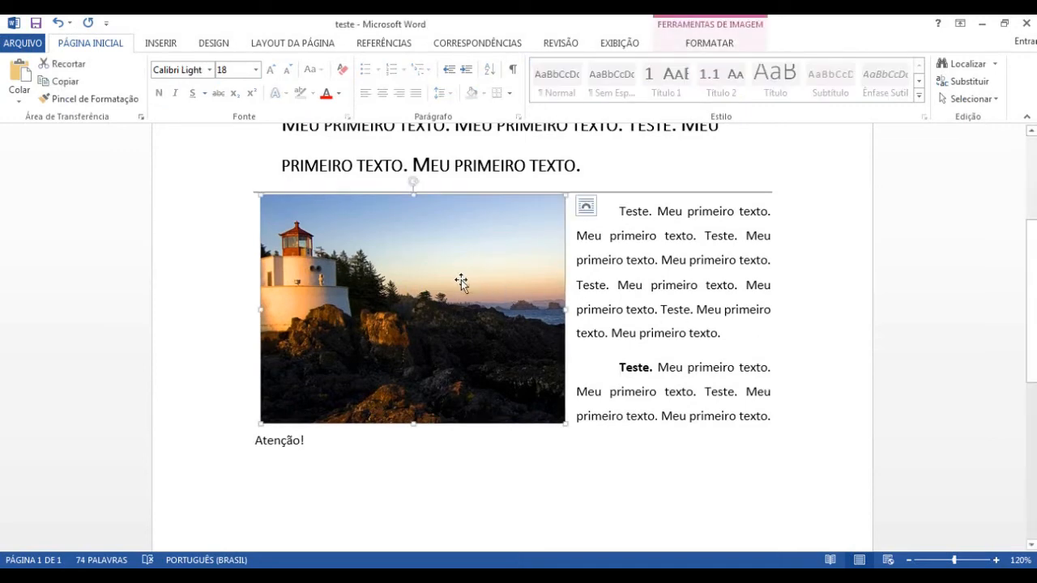
pyautogui.click(700, 48)
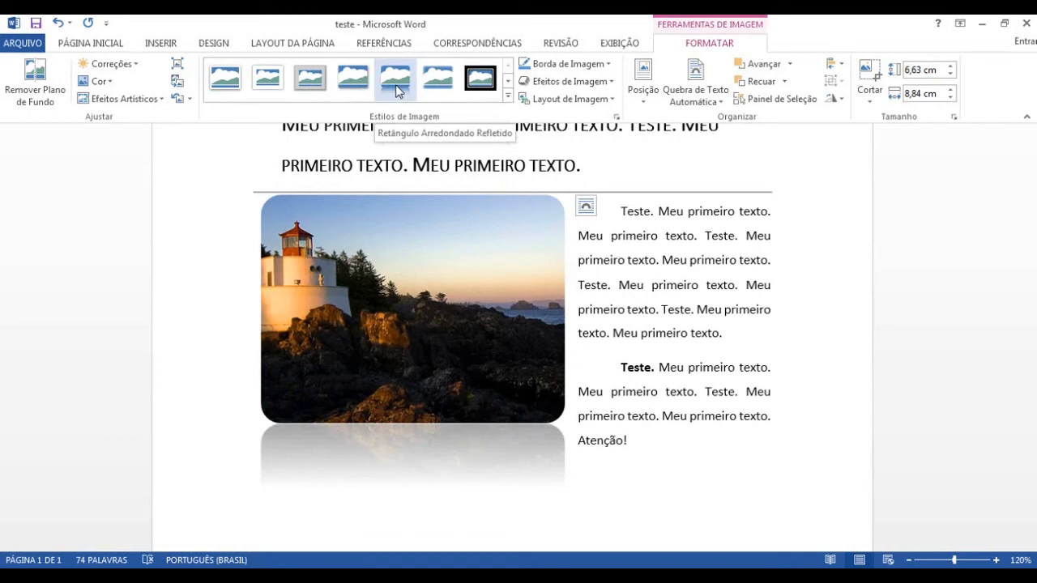
pyautogui.click(396, 86)
pyautogui.click(645, 369)
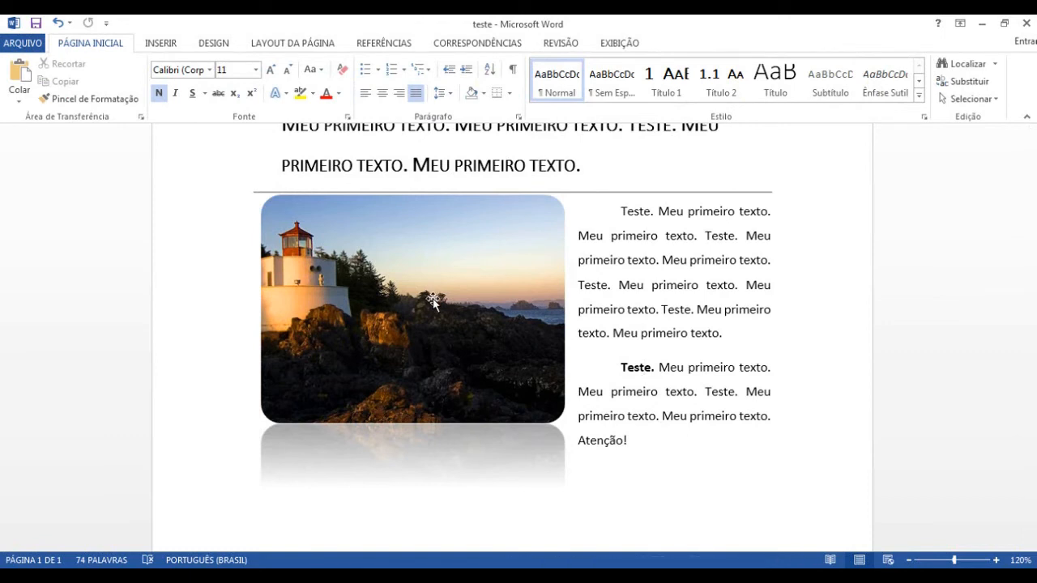
# Insert a table of four columns and three rows on a new line after "Atenção!" and add a row below its first row
pyautogui.scroll(-2, 433, 301)
pyautogui.click(503, 276)
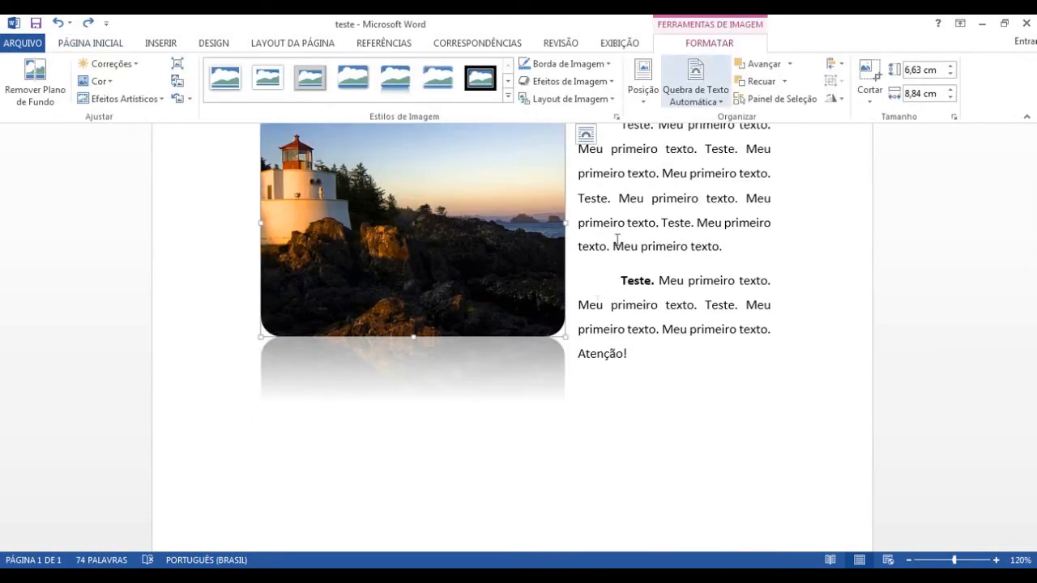
pyautogui.click(656, 353)
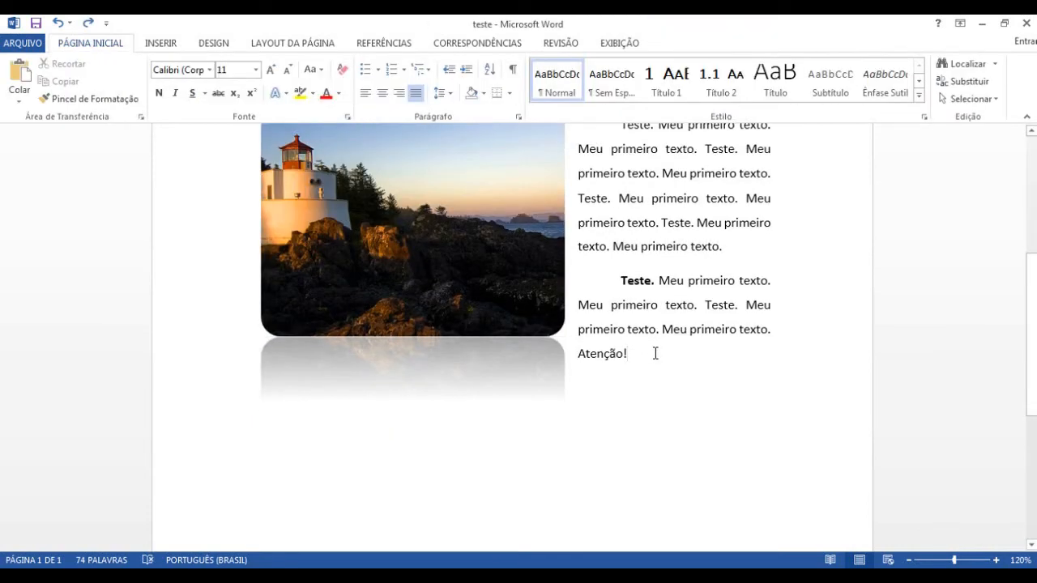
pyautogui.press('Return')
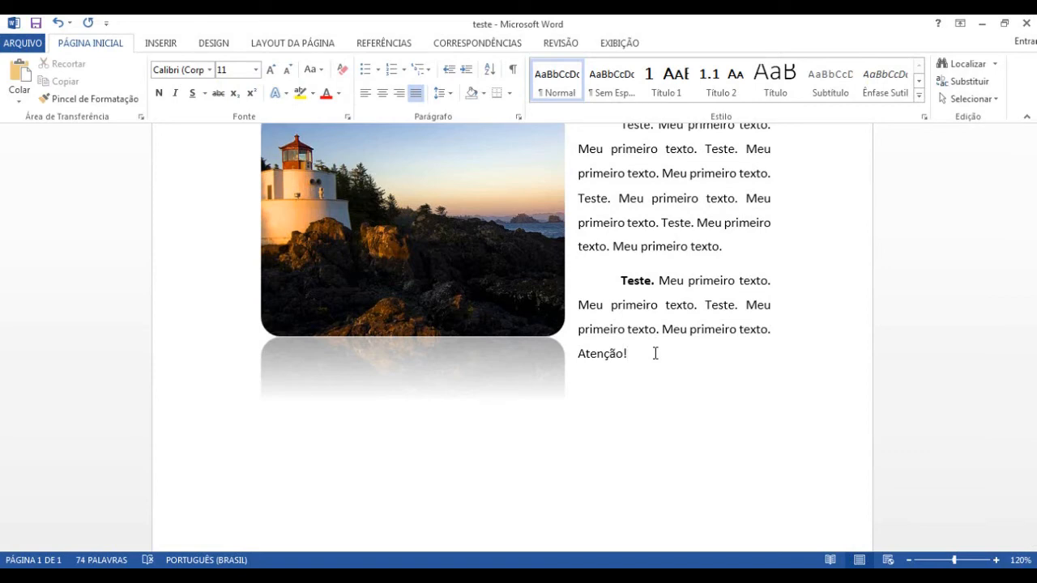
pyautogui.click(150, 45)
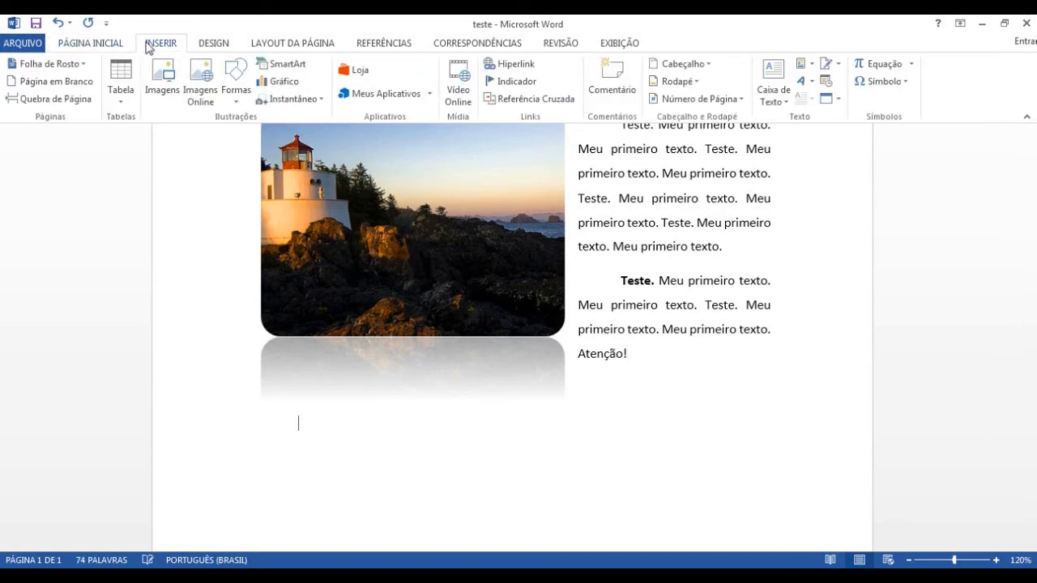
pyautogui.click(127, 72)
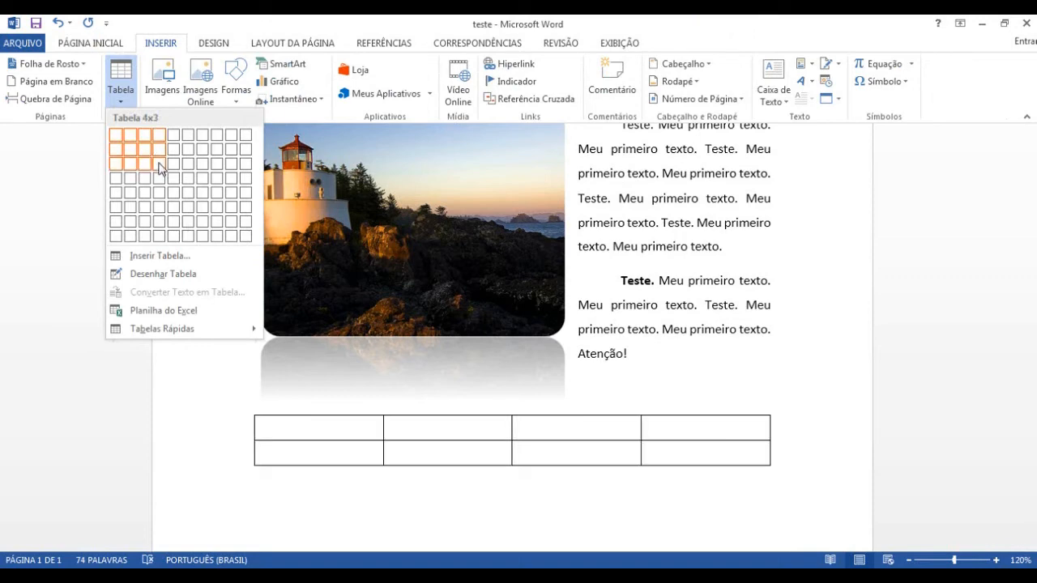
pyautogui.click(160, 168)
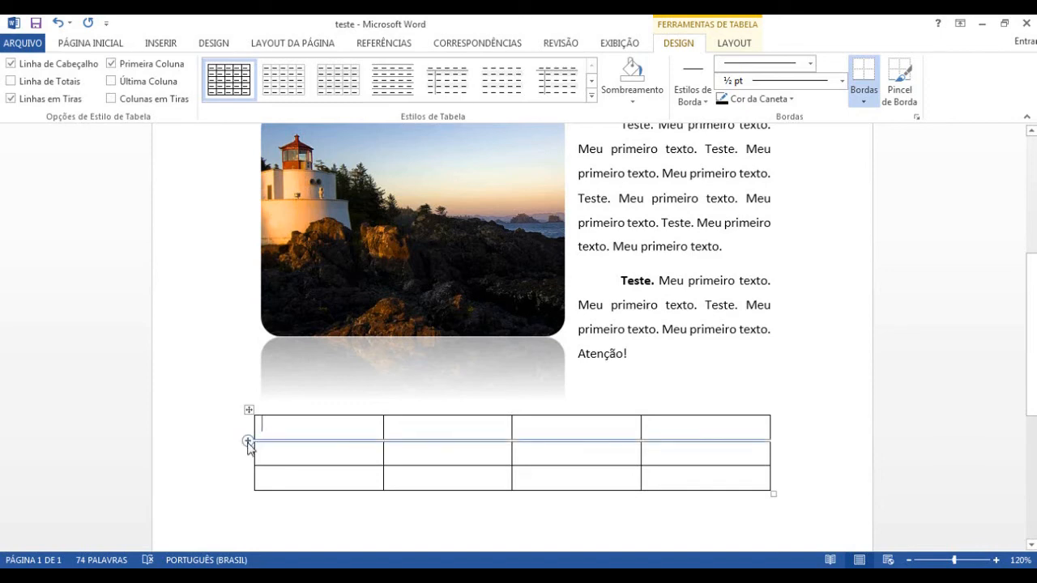
pyautogui.click(248, 442)
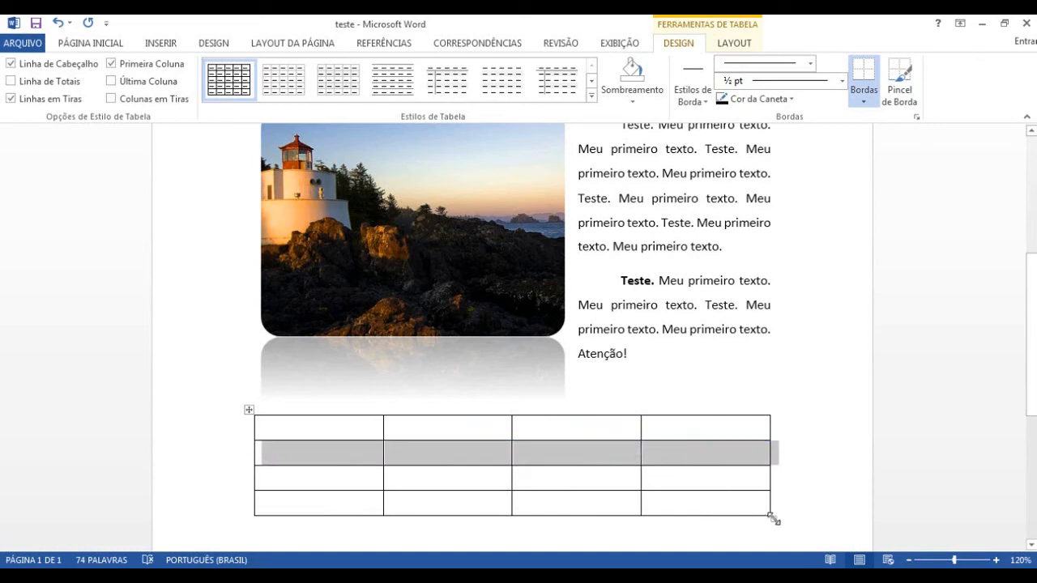
pyautogui.click(662, 428)
pyautogui.rightClick(662, 428)
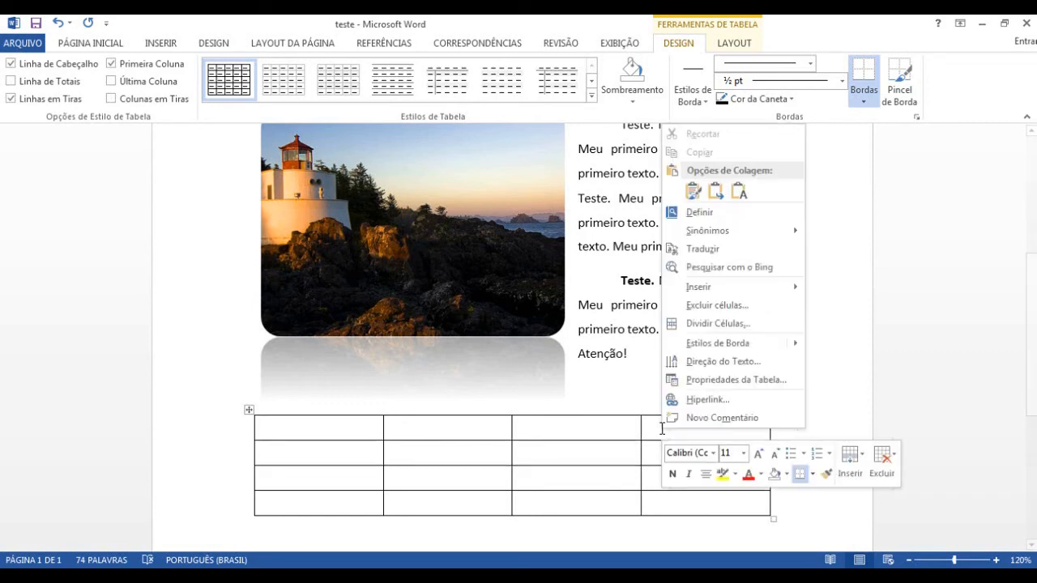
pyautogui.moveTo(735, 292)
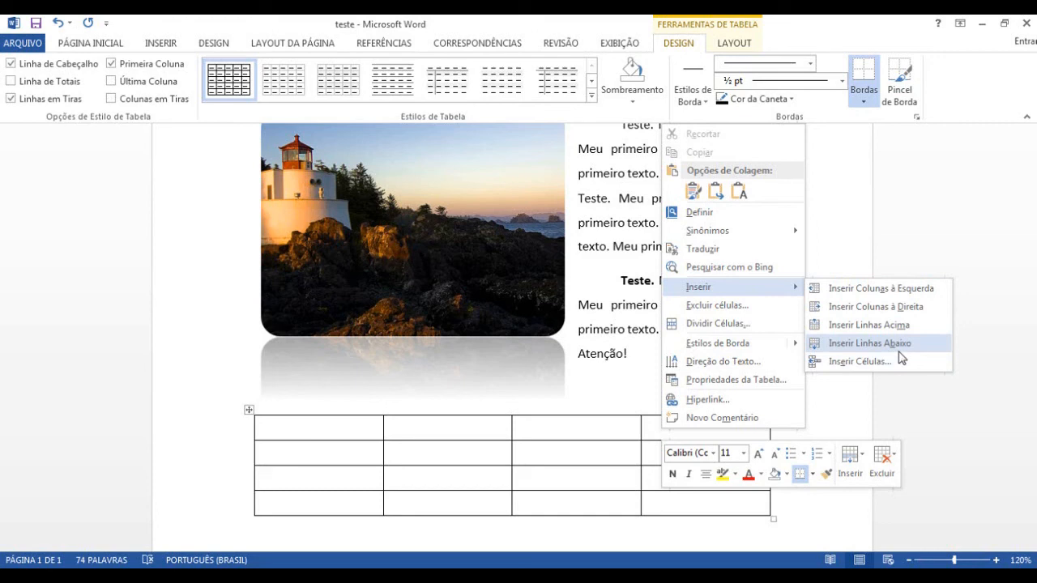
pyautogui.click(372, 423)
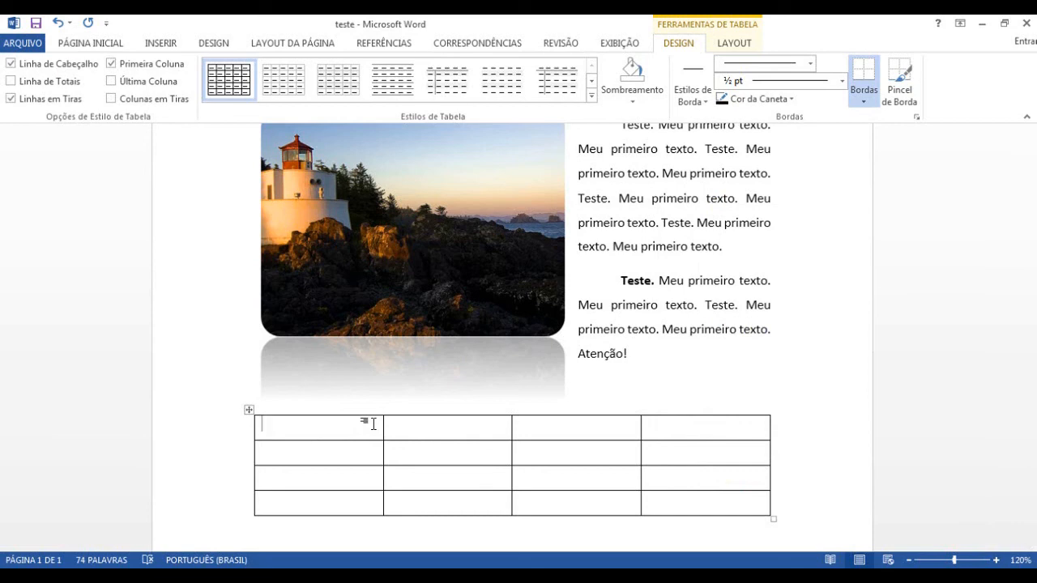
# Apply the grid table style with a black header row and grey banded rows to the whole table
pyautogui.click(248, 410)
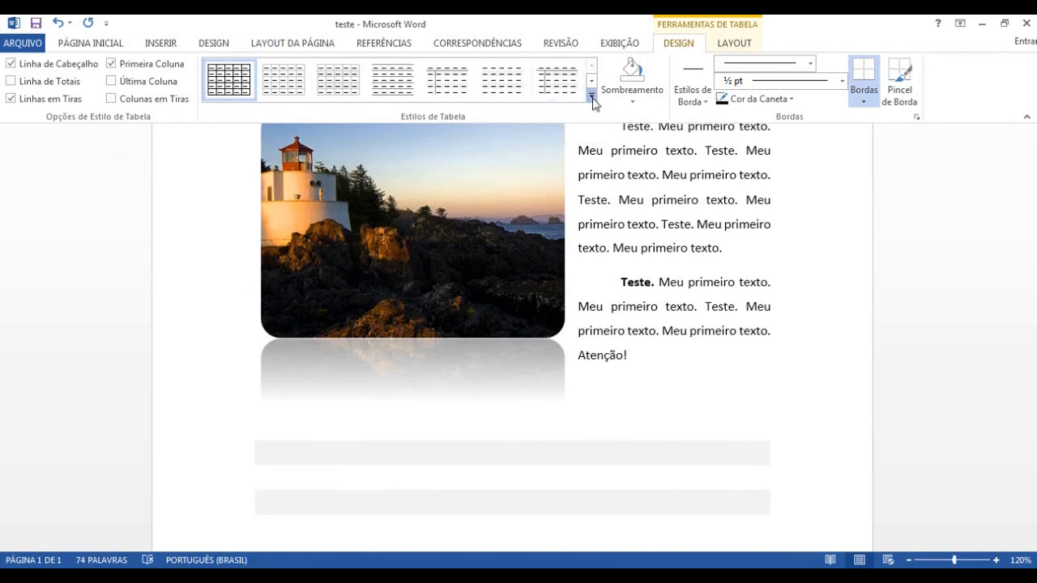
pyautogui.click(592, 95)
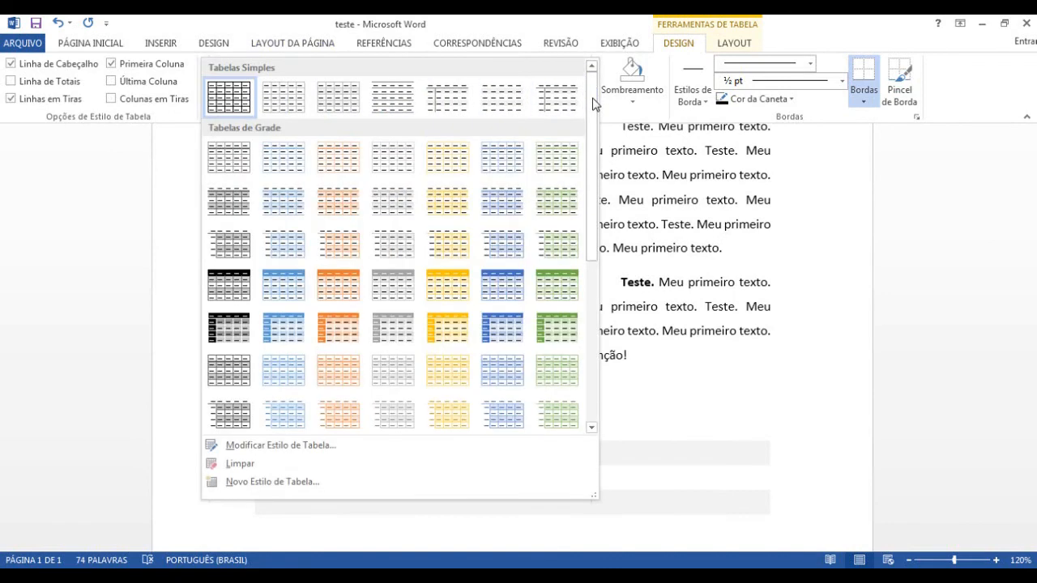
pyautogui.click(226, 285)
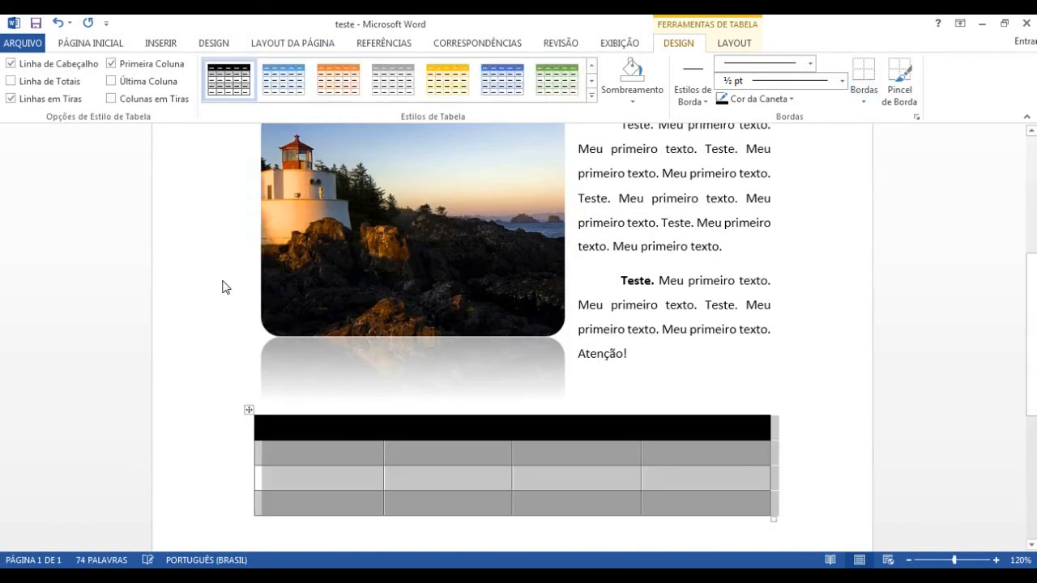
# Enter TESTE in the table's first header cell and TESTE 2 in the cell below it
pyautogui.click(346, 459)
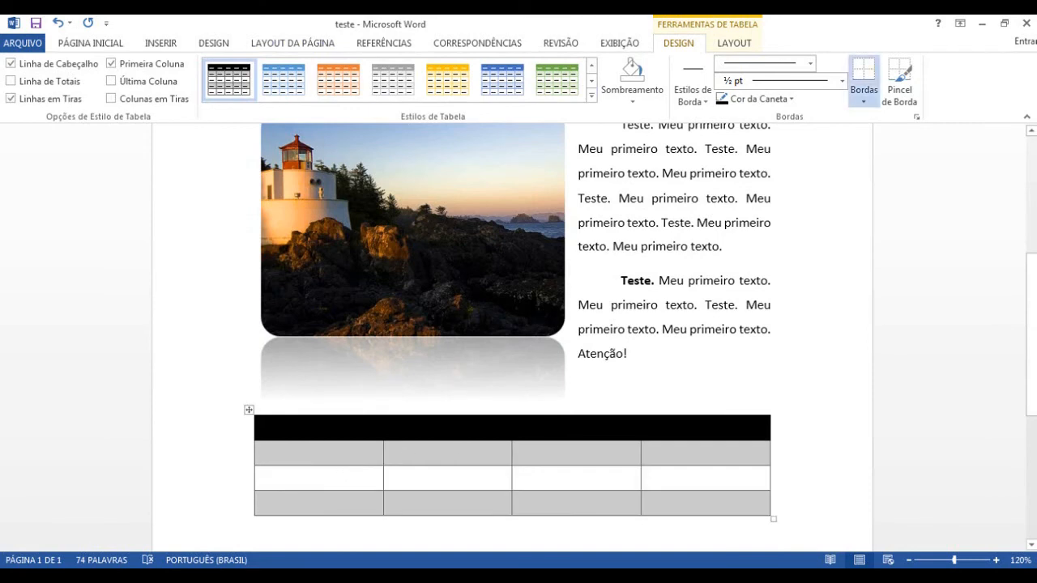
pyautogui.write('TESTE')
pyautogui.click(287, 452)
pyautogui.write('TESTE')
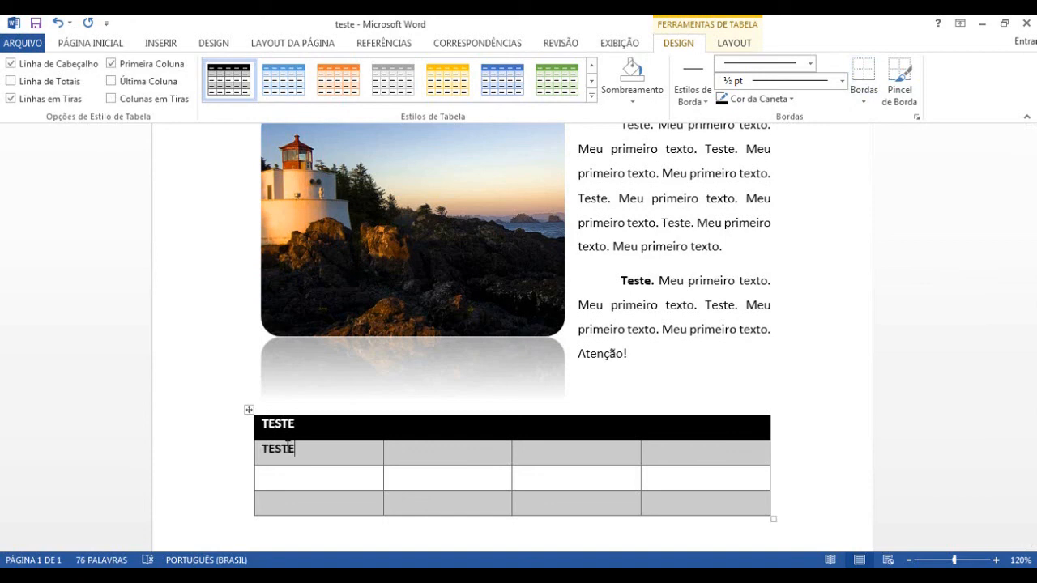
pyautogui.write('2')
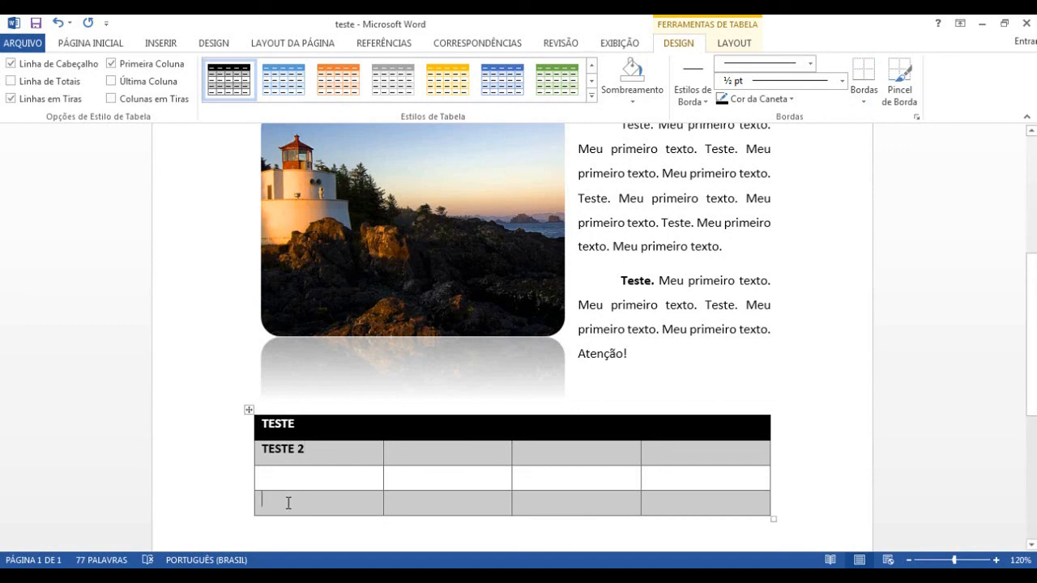
# Apply the solid orange dark list table style to the whole table
pyautogui.click(247, 410)
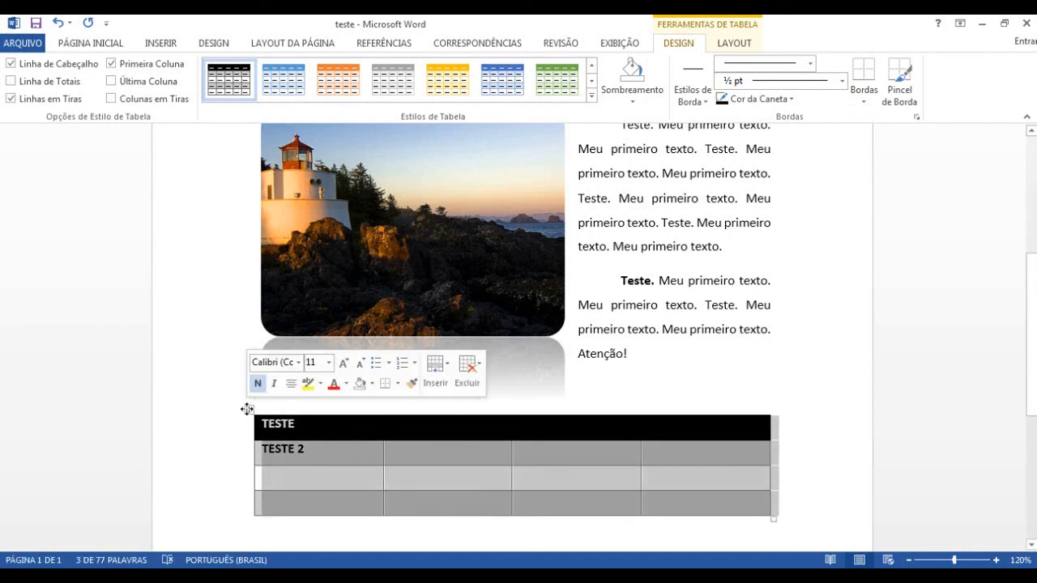
pyautogui.click(593, 98)
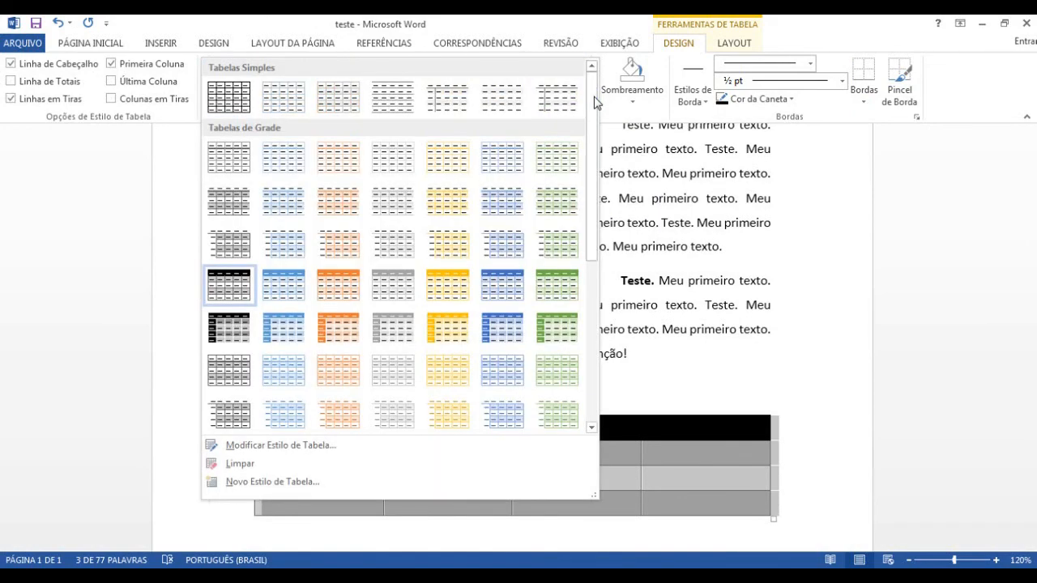
pyautogui.scroll(-8, 557, 275)
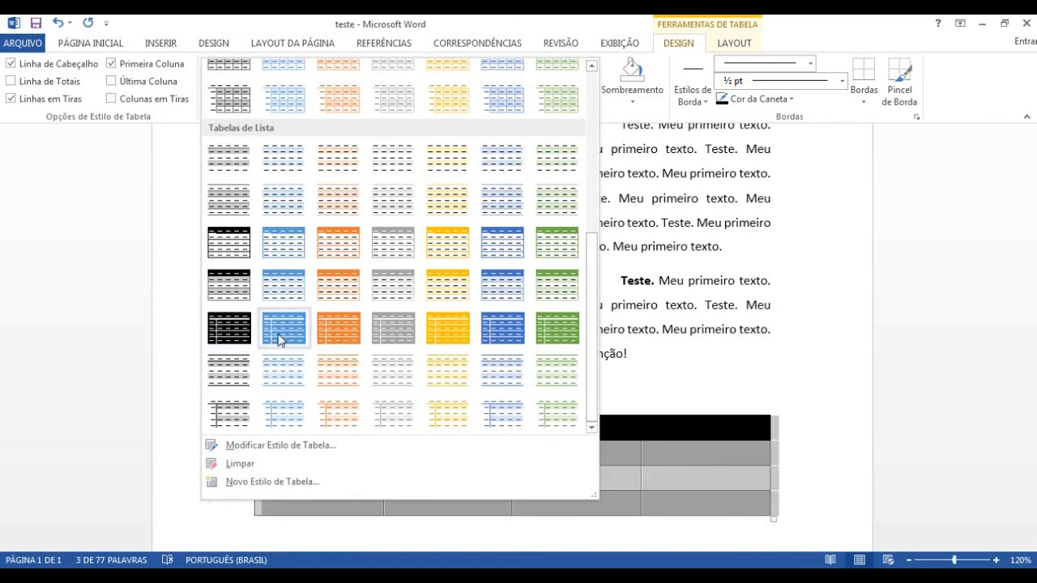
pyautogui.click(334, 336)
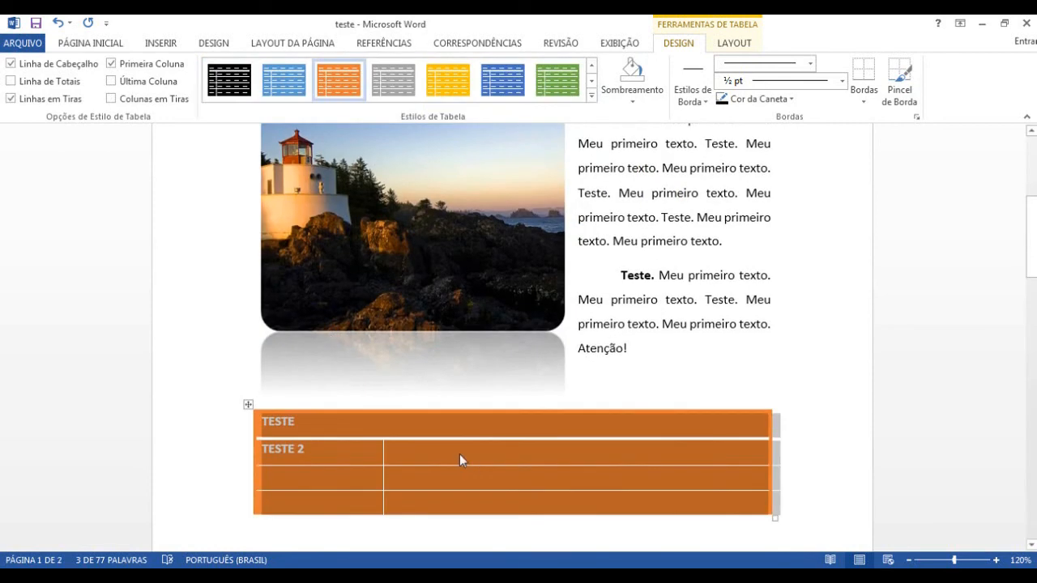
pyautogui.click(459, 460)
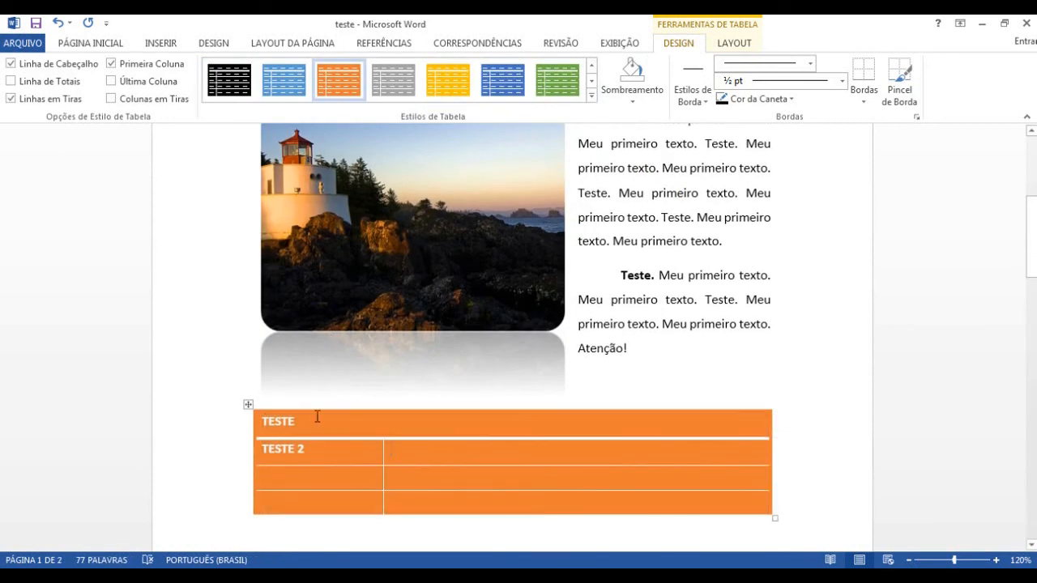
pyautogui.scroll(-1, 317, 416)
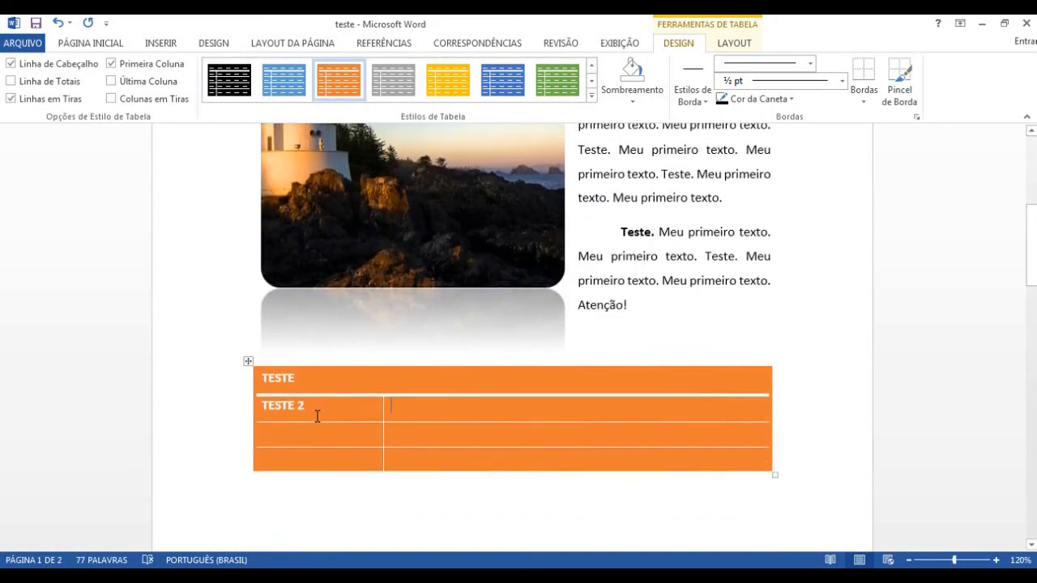